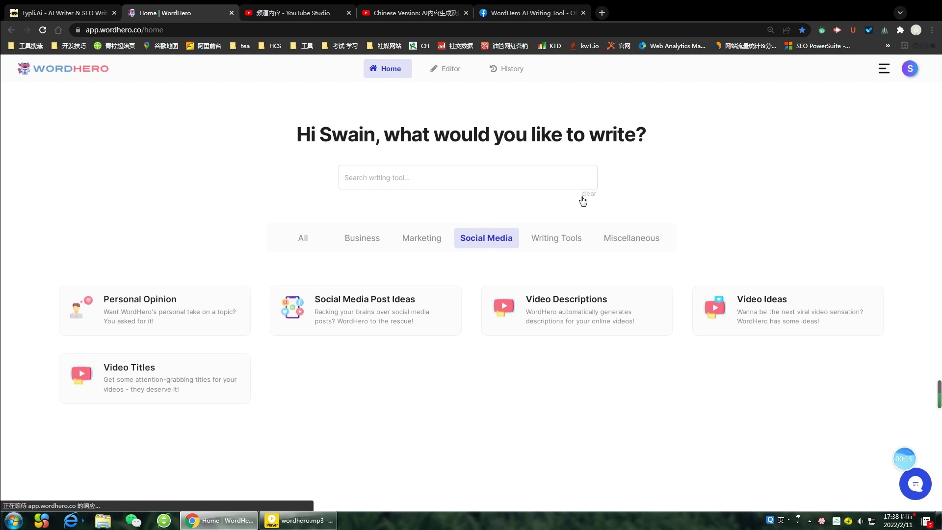
Step: Browse the available generators in the Writing Tools category and in the Miscellaneous category
click(569, 242)
scroll(662, 258, down, 1)
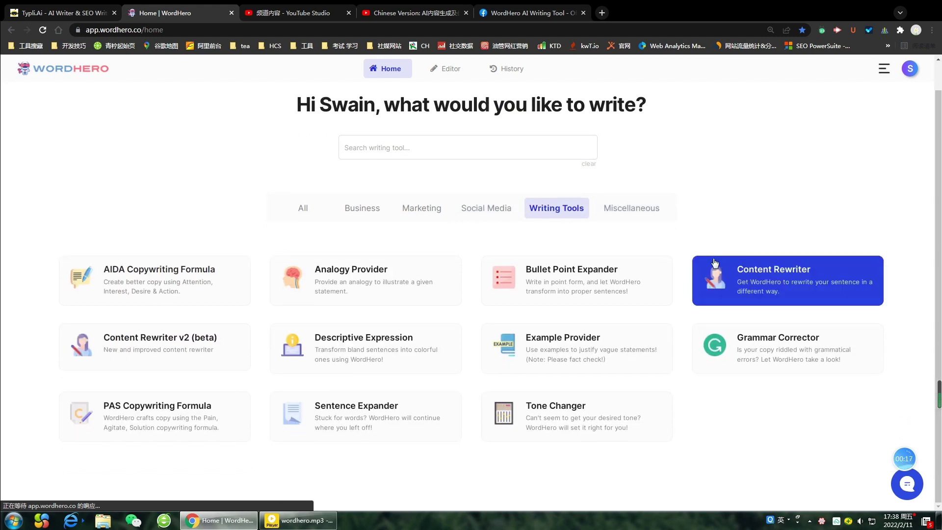
scroll(672, 236, up, 1)
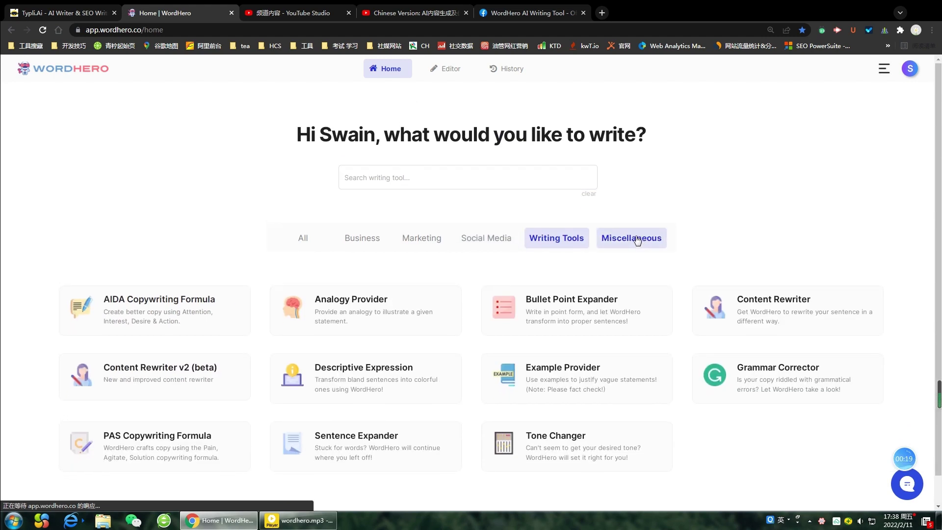
click(636, 240)
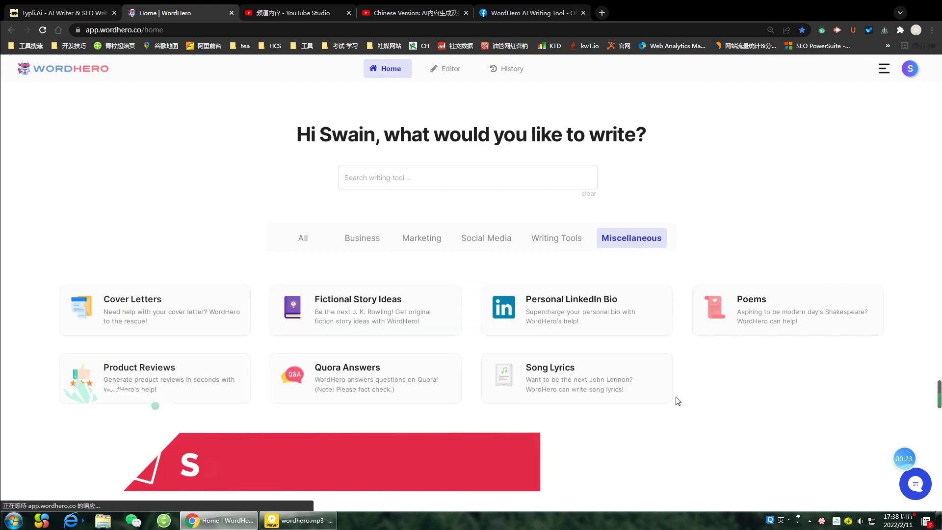
Step: Preview the Quora Answers generator, close it, and show the Business category
click(350, 391)
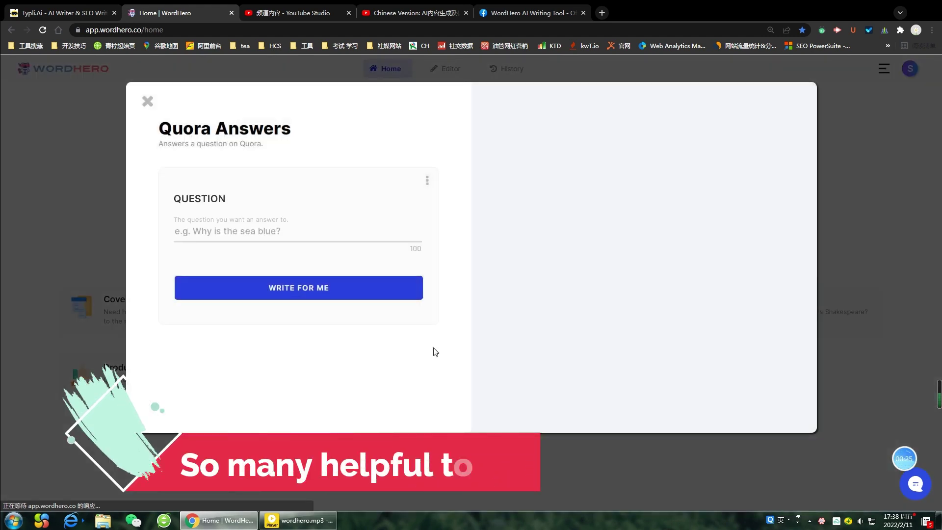
click(850, 146)
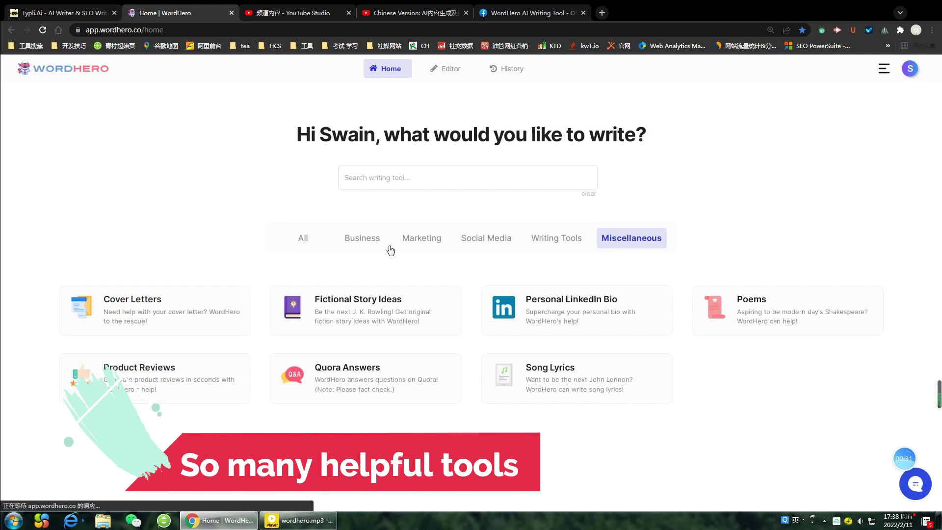
click(362, 238)
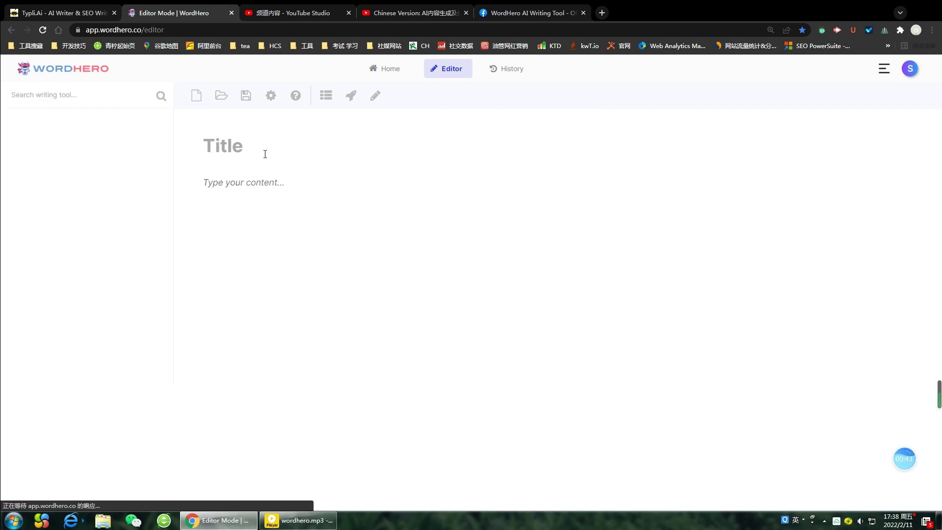
Step: Open the account's Billing page and read which Generator Mode and Editor Mode plans are active
click(908, 71)
click(840, 148)
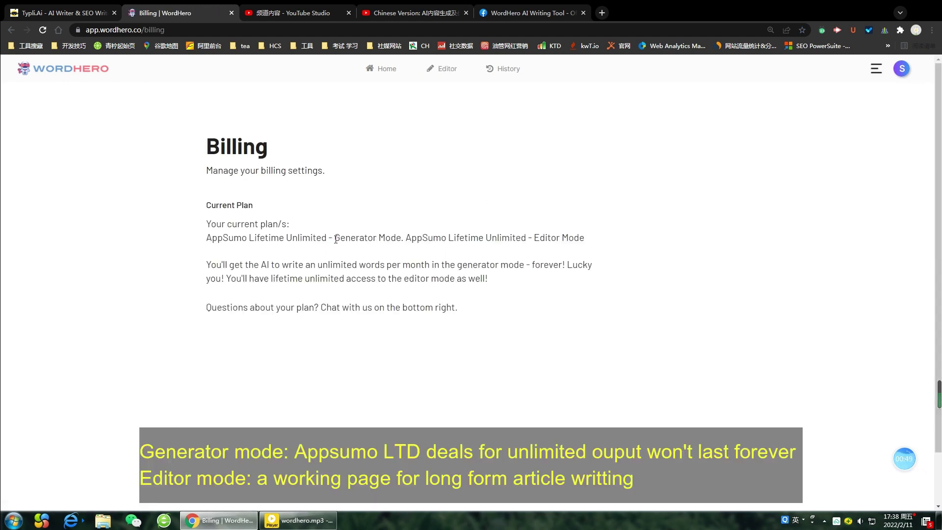
drag(335, 239, 373, 238)
click(551, 242)
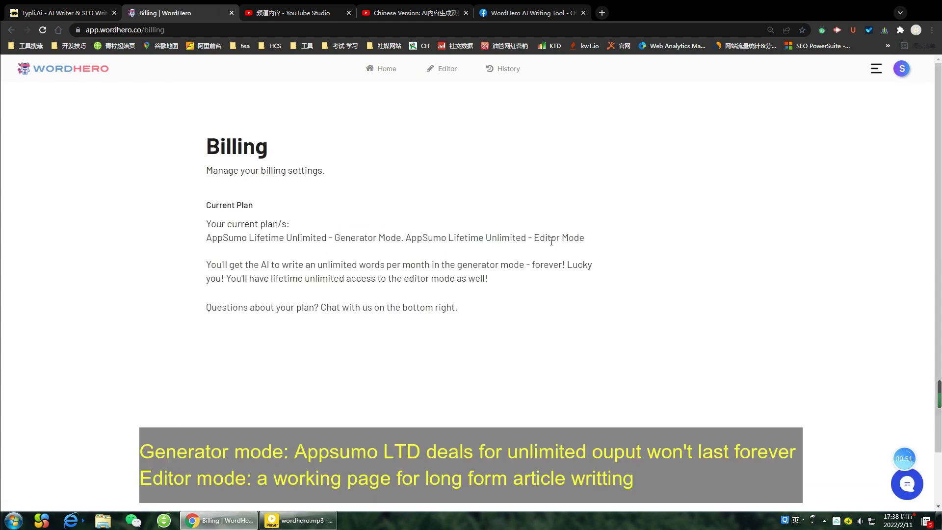
click(604, 244)
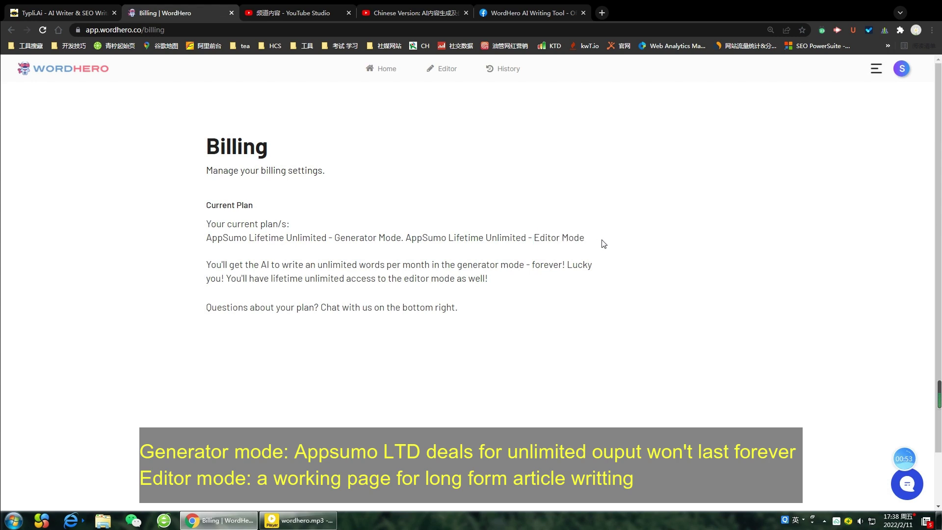
Step: Open the Editor with a blank document and look through its list of writing tools
click(446, 71)
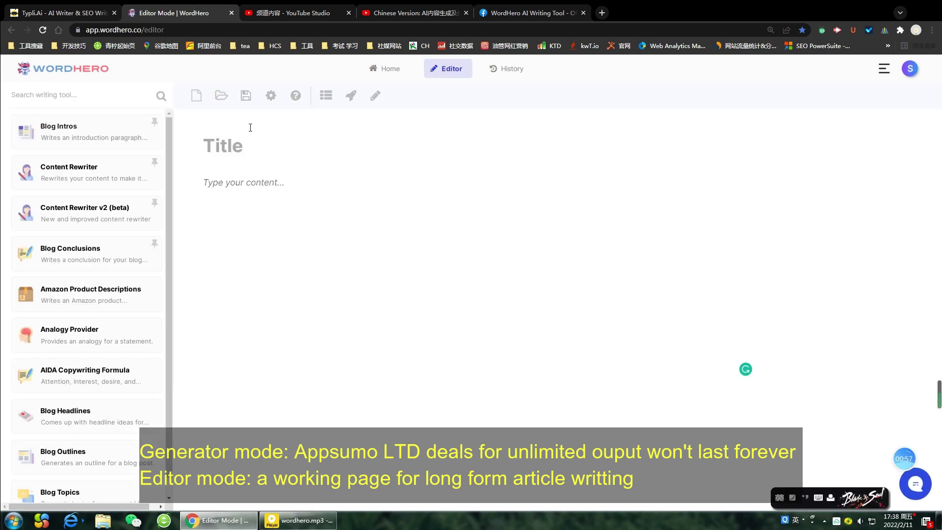
click(255, 154)
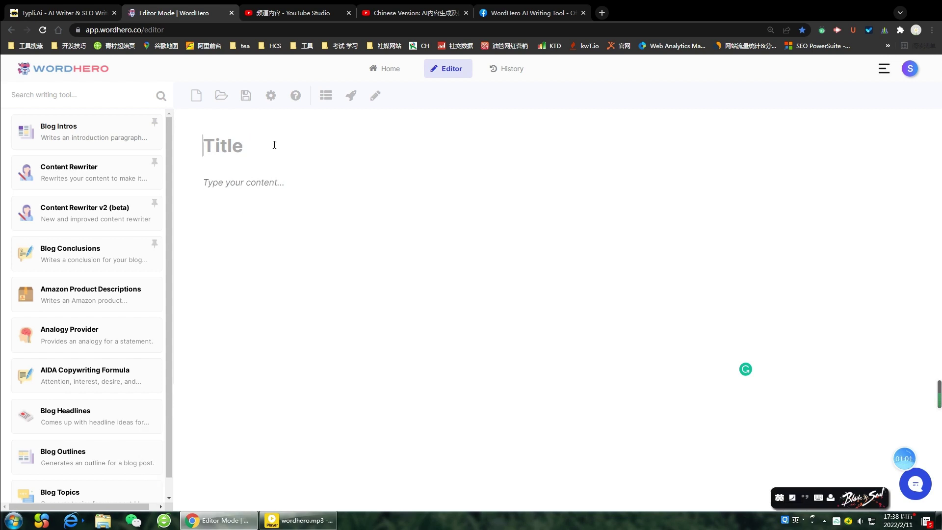
scroll(98, 190, down, 1)
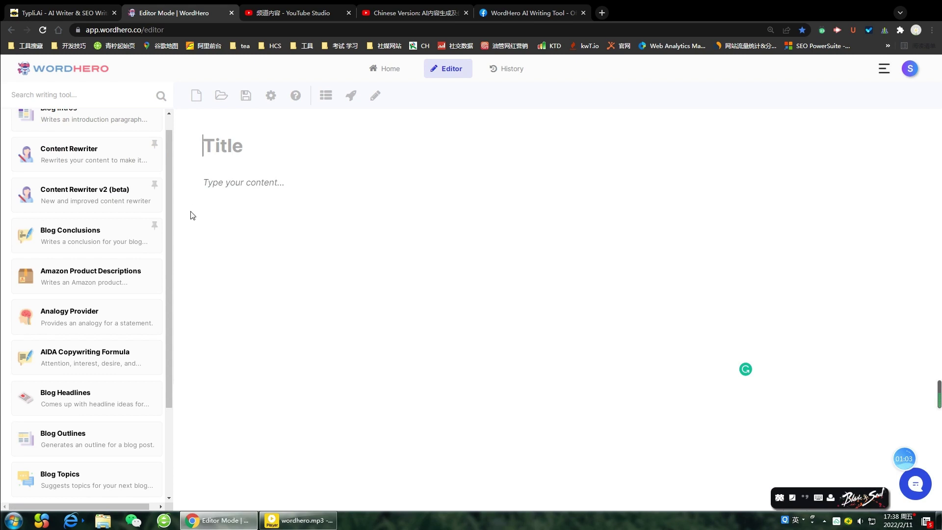
scroll(172, 217, up, 1)
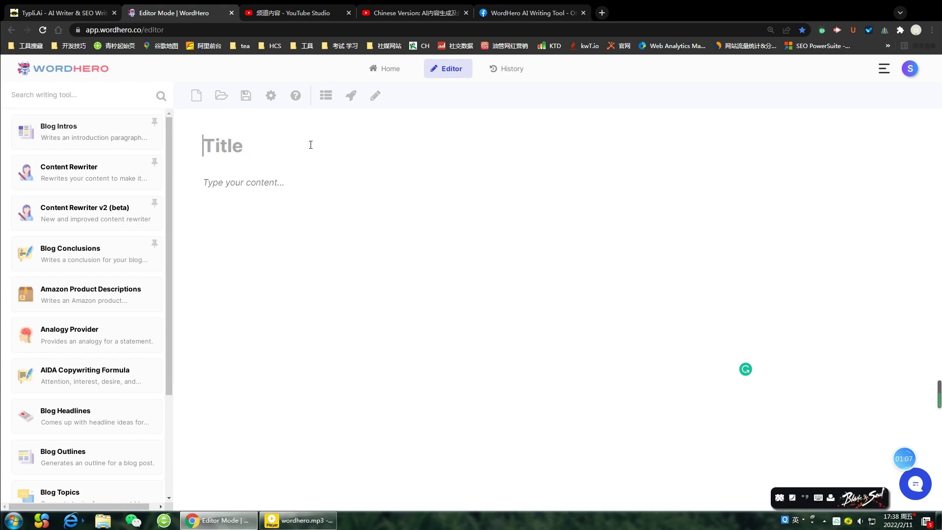
Step: Open the saved document "AI Content Generation and SEO Optimization Workflow" and skim through the whole article
click(221, 95)
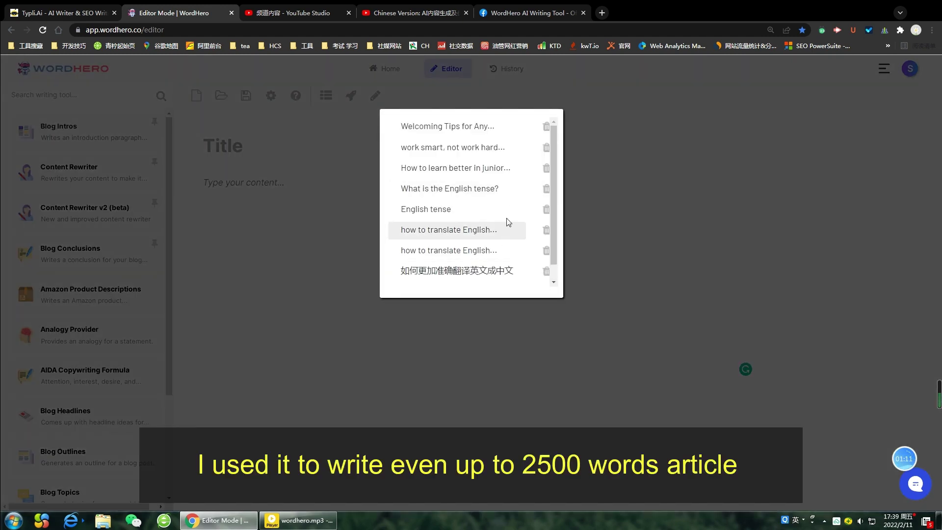
scroll(505, 236, down, 5)
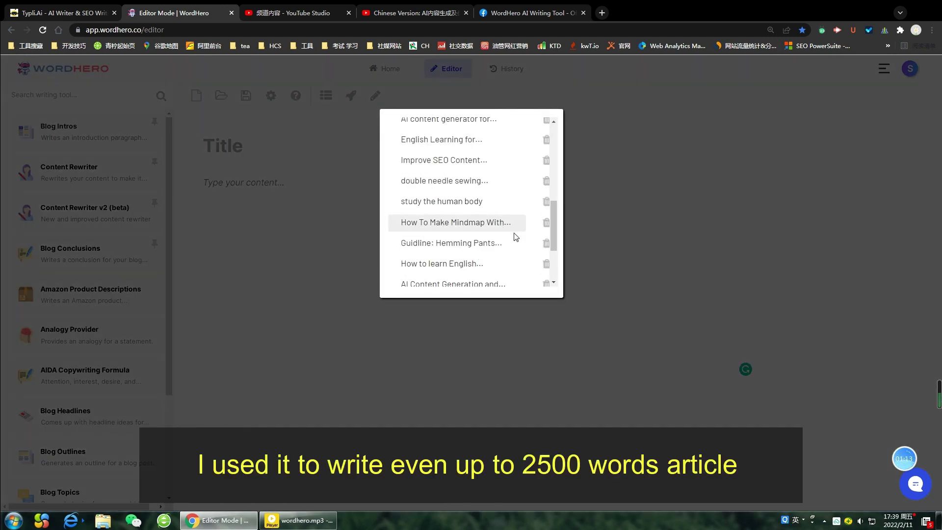
scroll(513, 236, down, 2)
scroll(507, 262, down, 2)
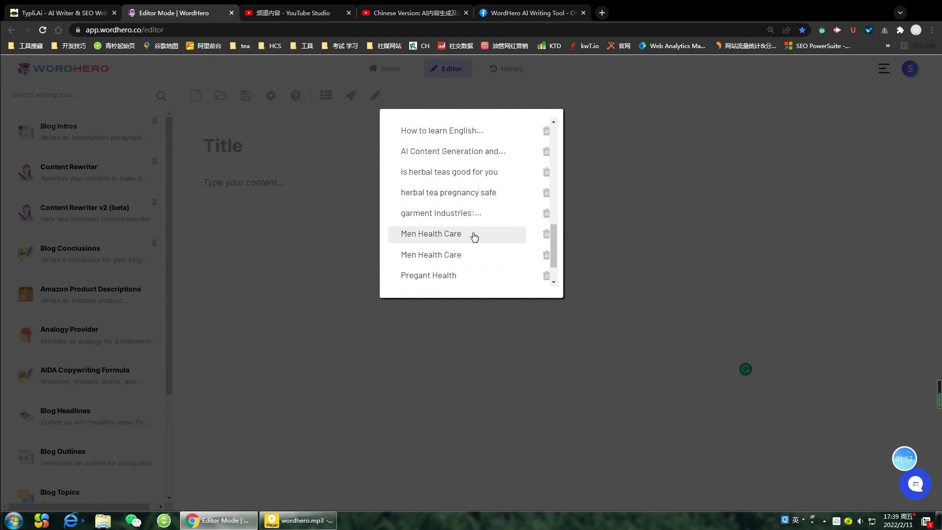
scroll(473, 243, up, 2)
click(474, 201)
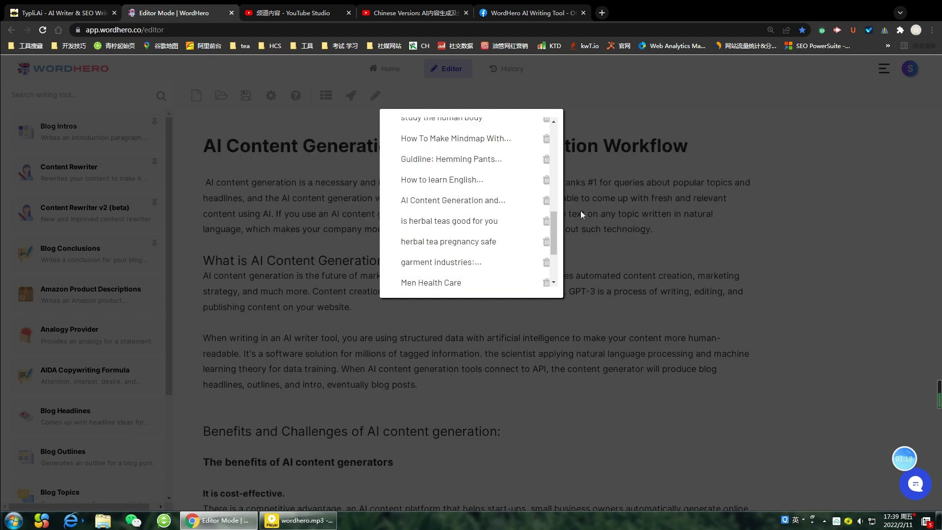
click(668, 239)
scroll(444, 239, down, 12)
scroll(444, 238, up, 12)
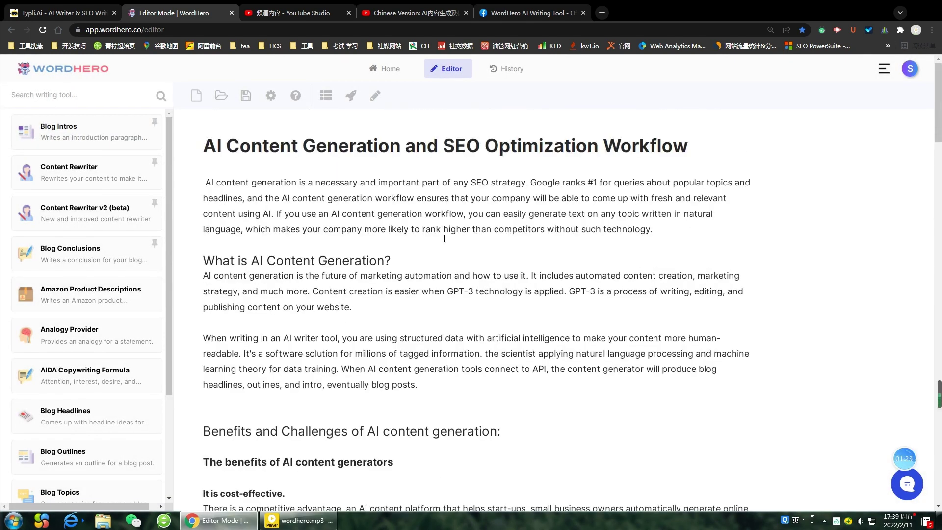
Step: Create a new document and give it the title "new tittle here"
click(196, 96)
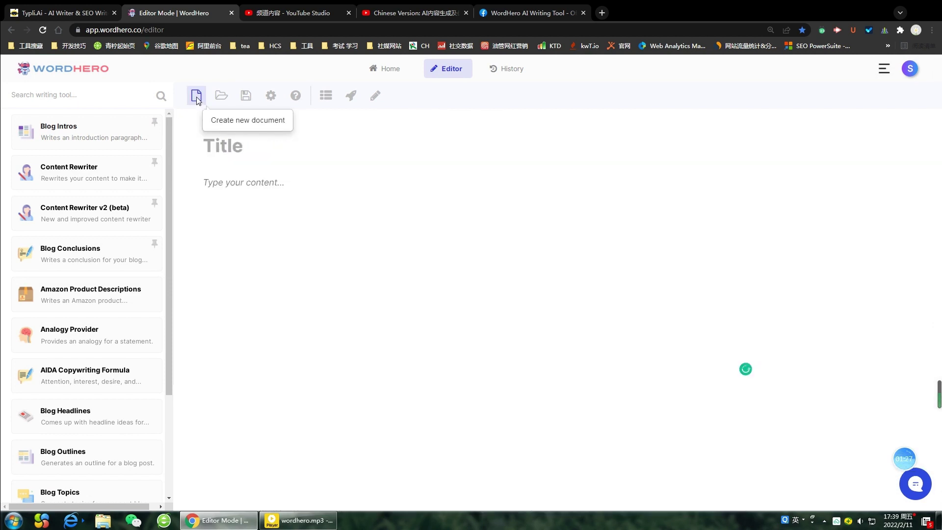
text(new t)
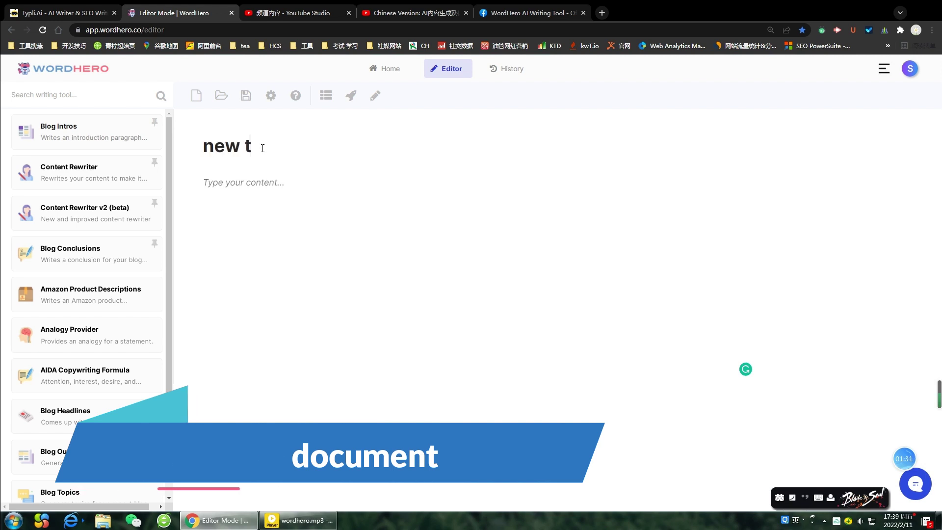
text(ittle here)
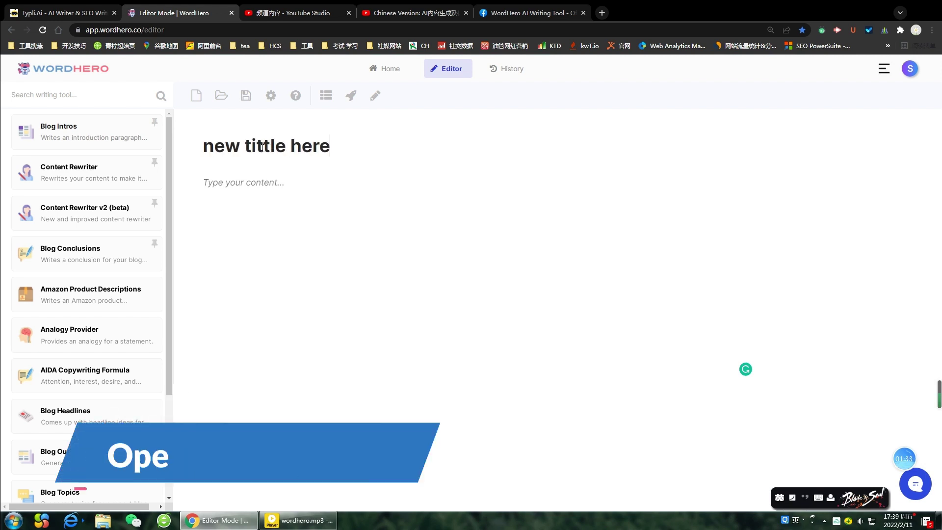
click(287, 174)
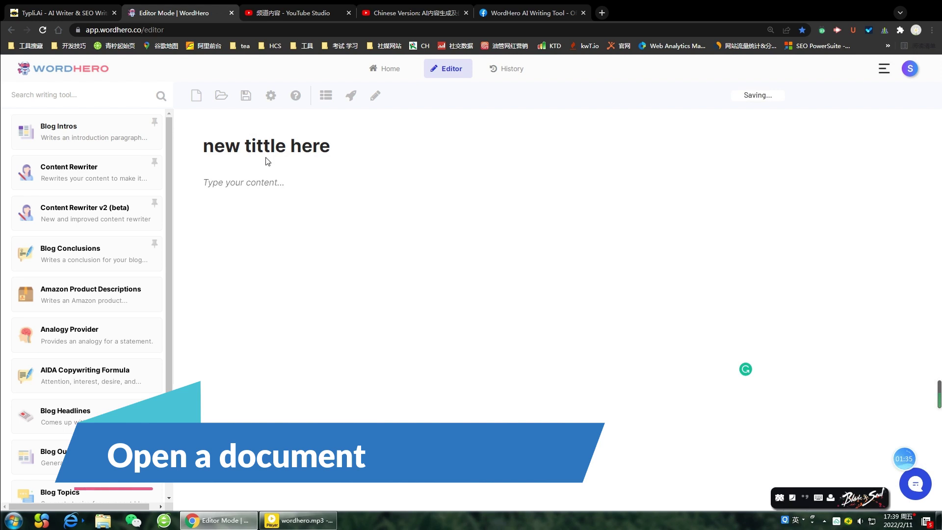
Step: Look through the list of saved documents and close it without opening another one
click(222, 95)
scroll(495, 196, down, 5)
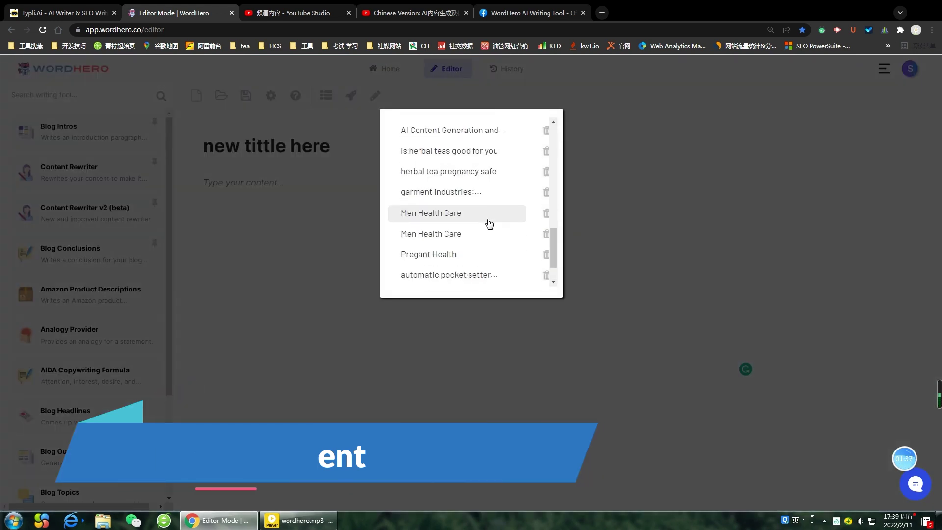
scroll(489, 223, up, 10)
click(272, 196)
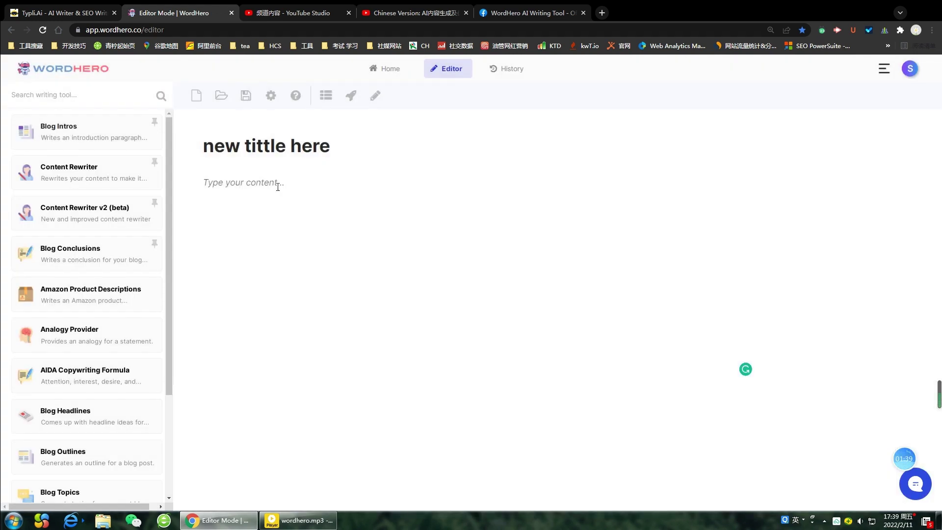
Step: Open the History of generated content, and show and hide its filter and sort options
click(528, 72)
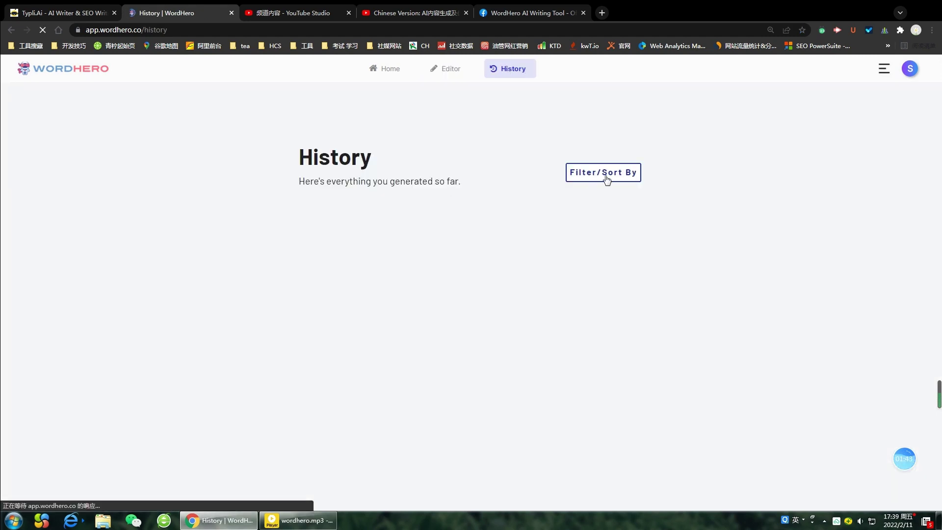
click(606, 178)
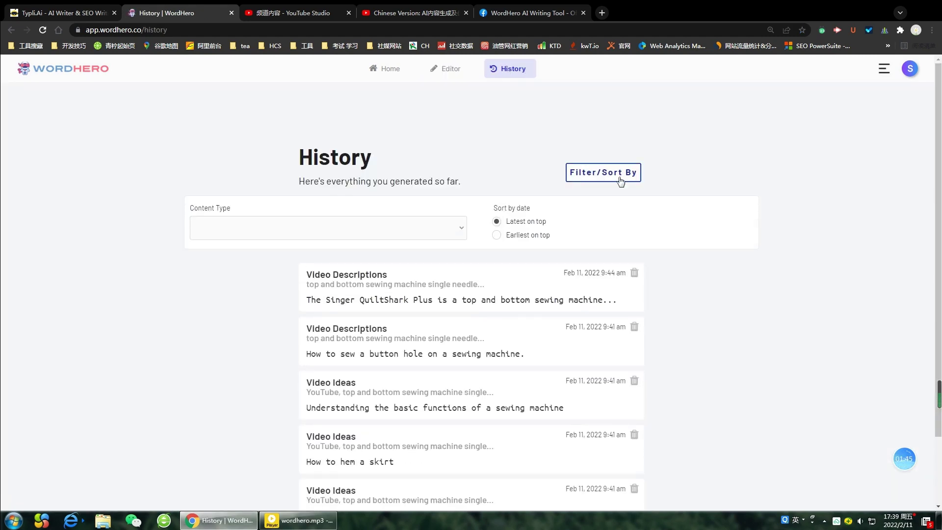
click(623, 180)
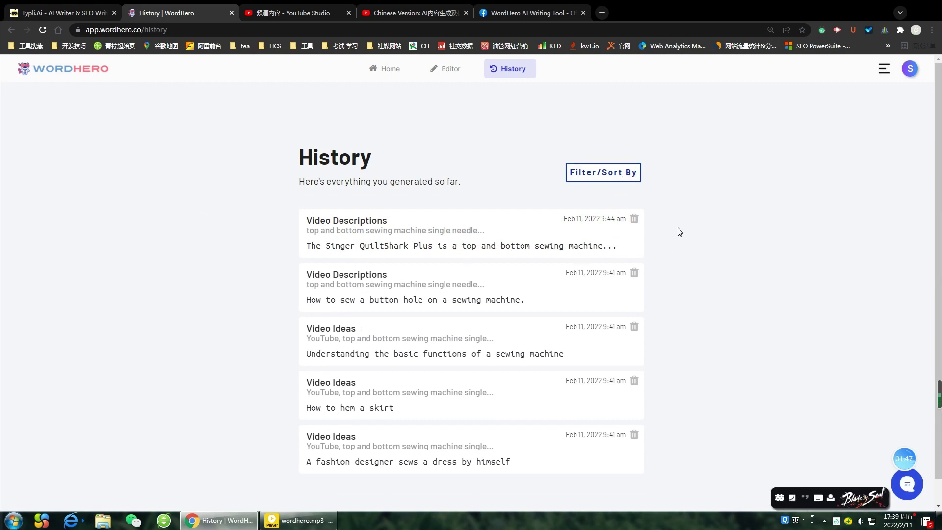
Step: Return to the Editor and view the default output language setting in Advanced Options without changing it
click(444, 73)
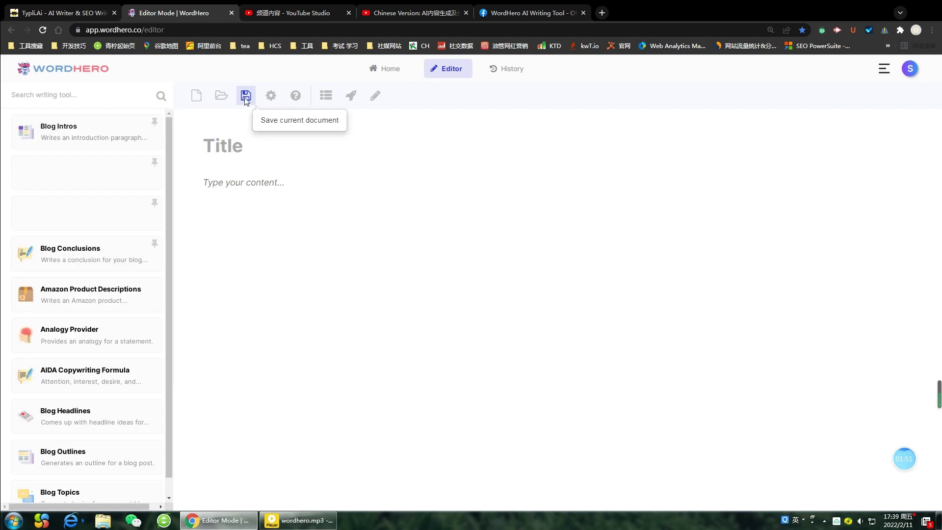
click(271, 96)
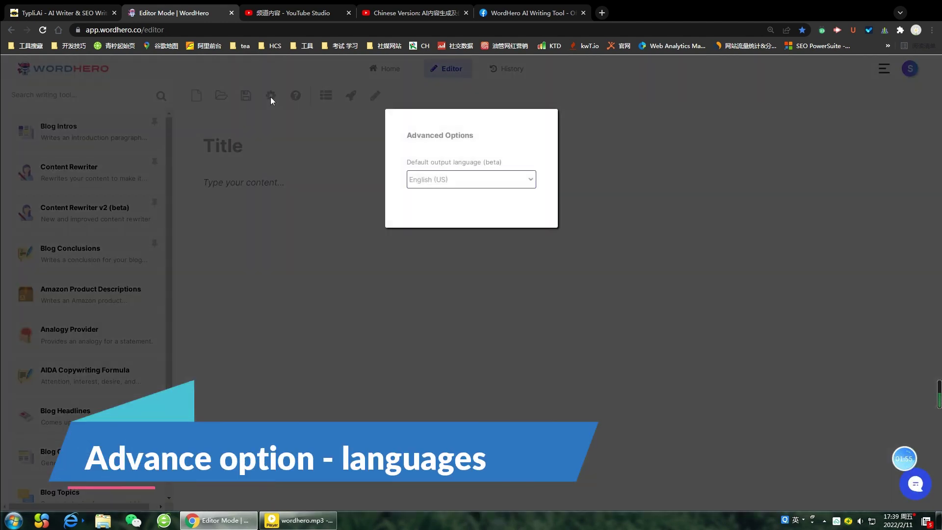
click(497, 181)
click(645, 174)
click(645, 174)
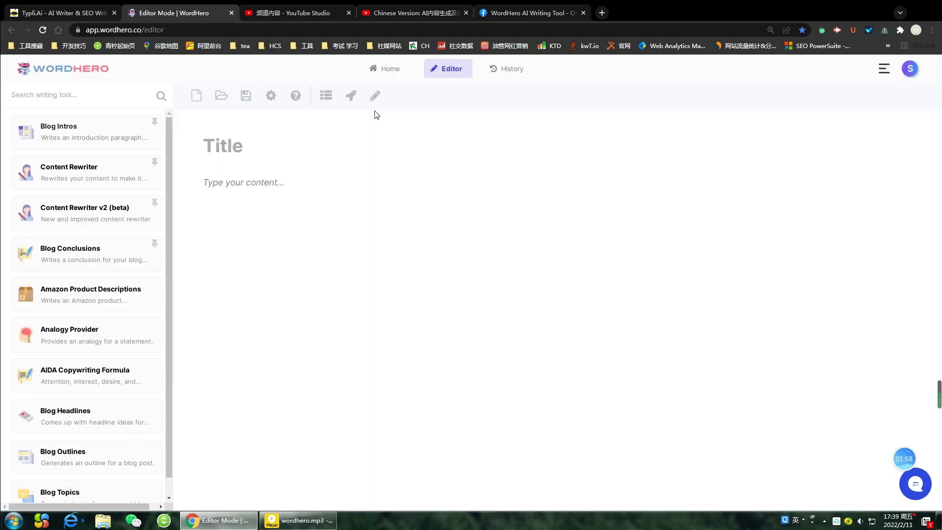
Step: Open the editor's help article on writing a 1,000 word article with the Long-form Editor and skim it
click(296, 97)
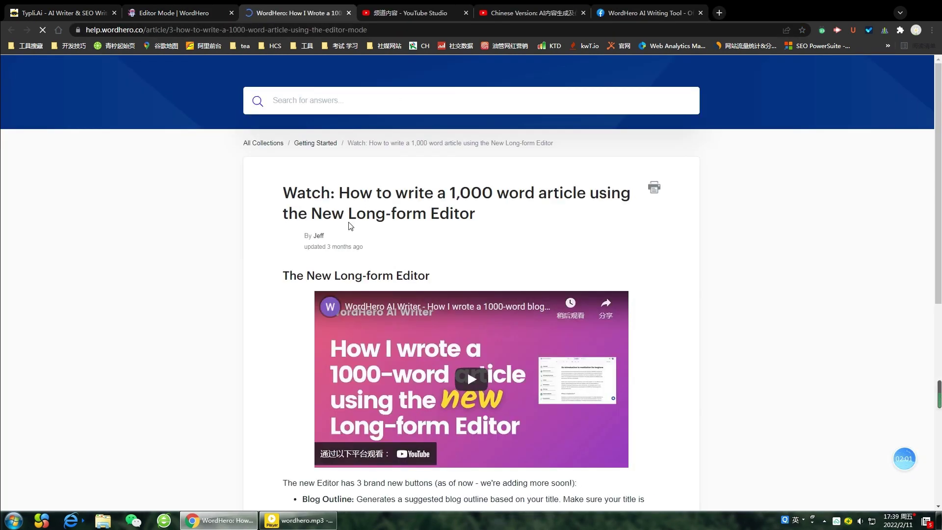
scroll(542, 315, down, 3)
scroll(542, 315, down, 6)
scroll(278, 88, up, 9)
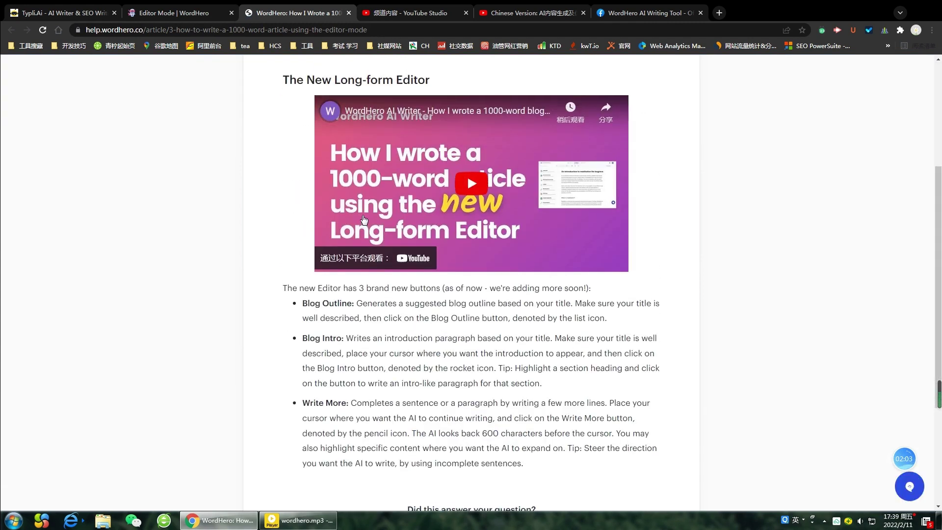
Step: Return to the Editor and place the cursor in the content area of the blank document
click(192, 14)
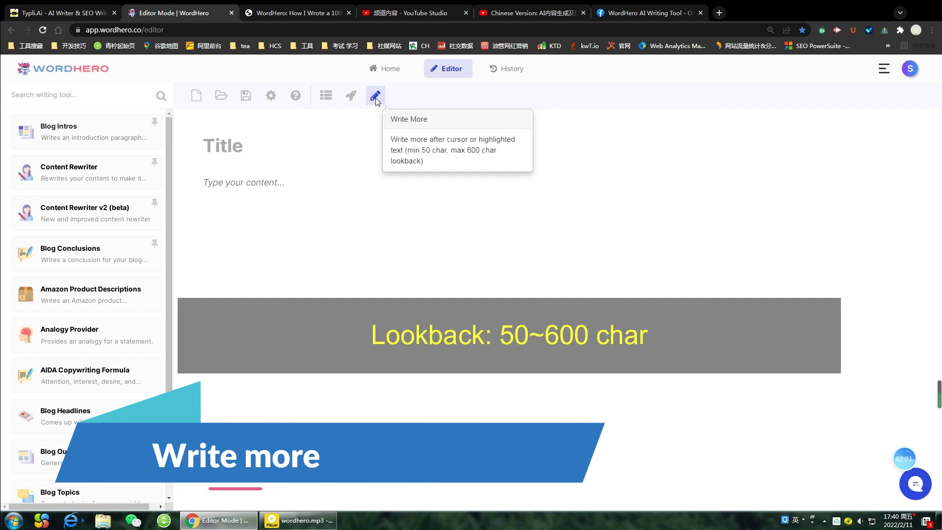
click(349, 182)
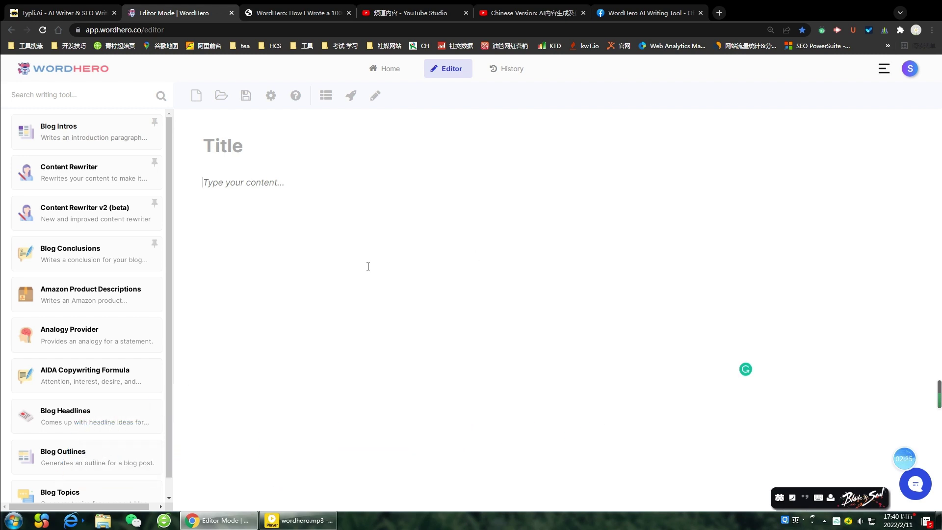
mouse_move(169, 219)
mouse_down()
mouse_move(166, 282)
mouse_move(175, 217)
mouse_up()
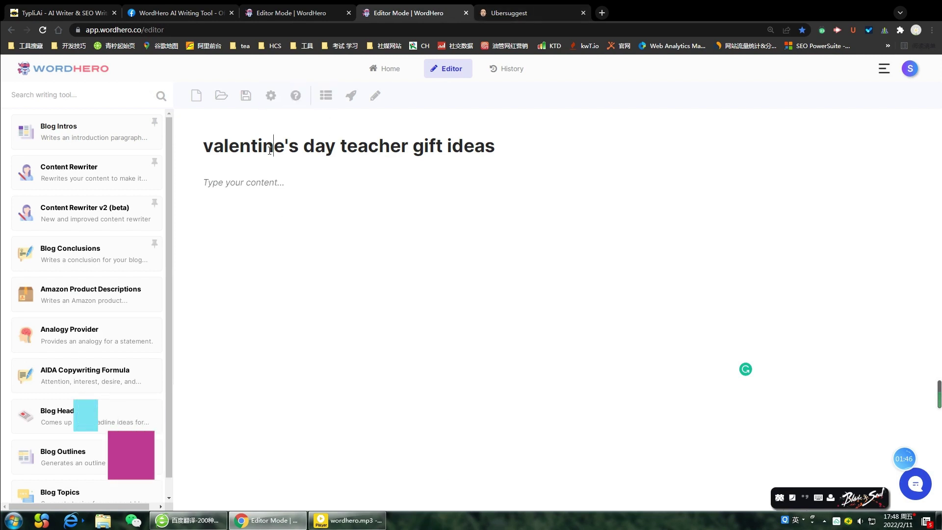
Step: Generate a blog outline from the title "valentine's day teacher gift ideas", and have a Valentine's Day introduction written above the outline
click(328, 97)
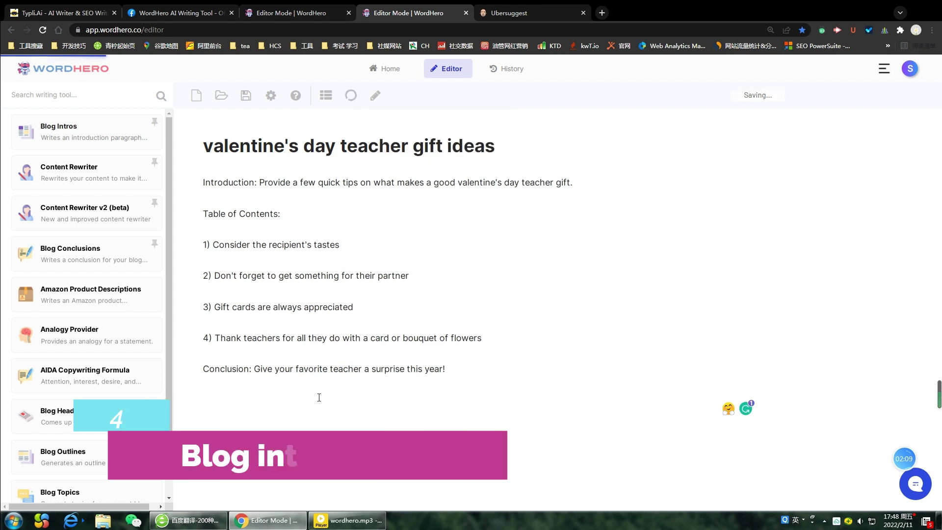
click(317, 397)
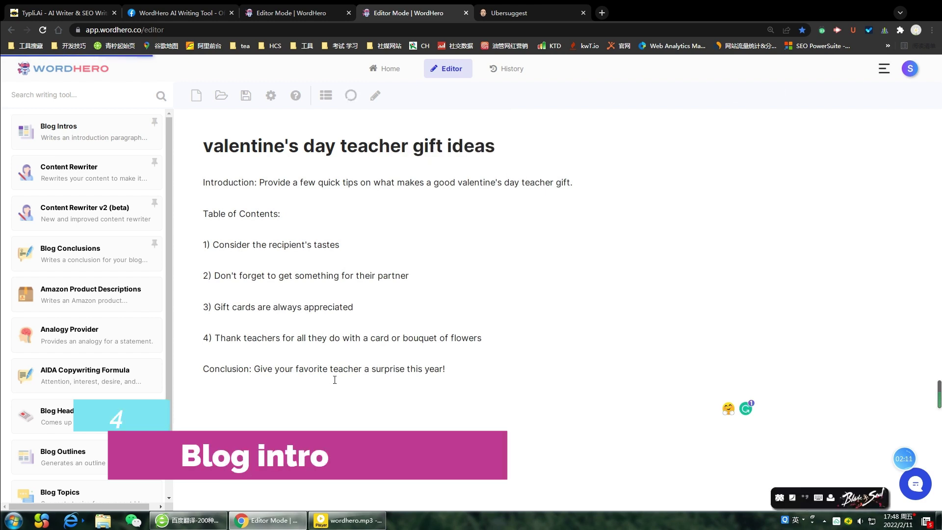
text(Valentine)
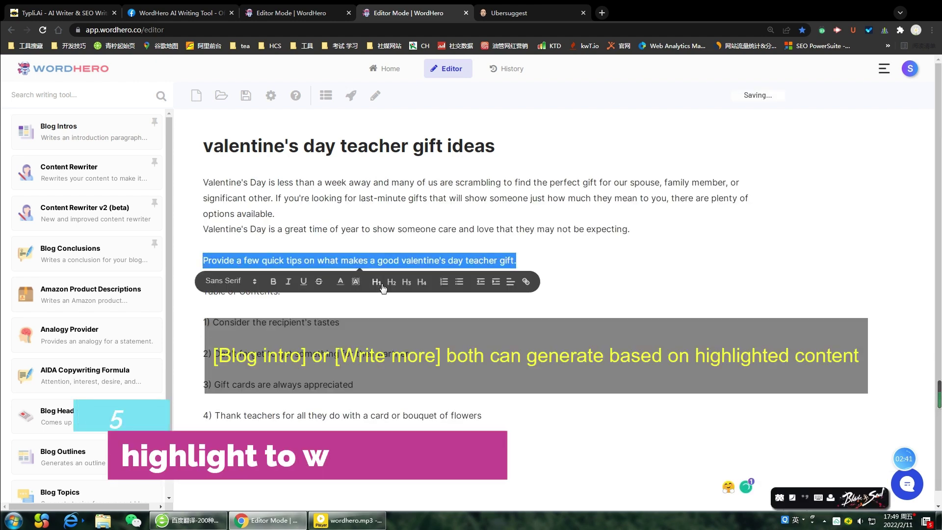
Step: Format the sentence "Provide a few quick tips on what makes a good valentine's day teacher gift." as an H2 heading and generate more text from it
click(269, 269)
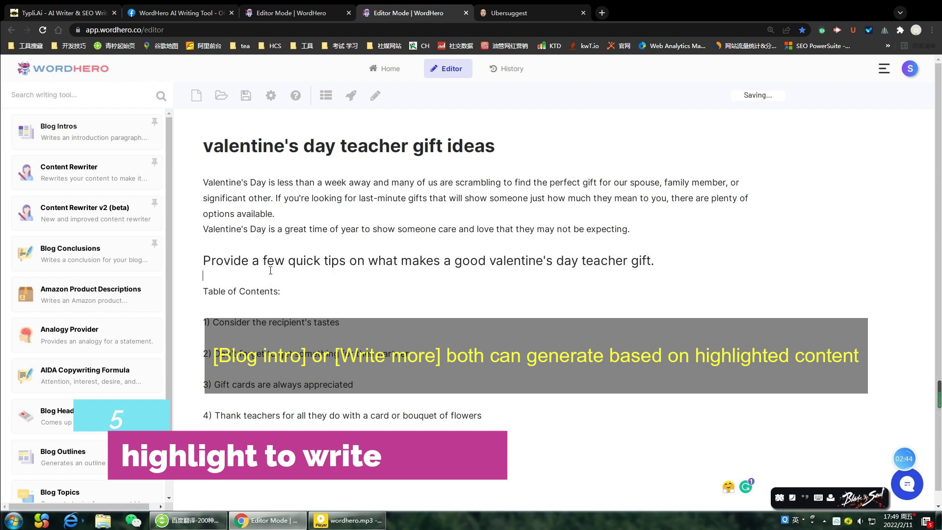
key(Return)
click(653, 261)
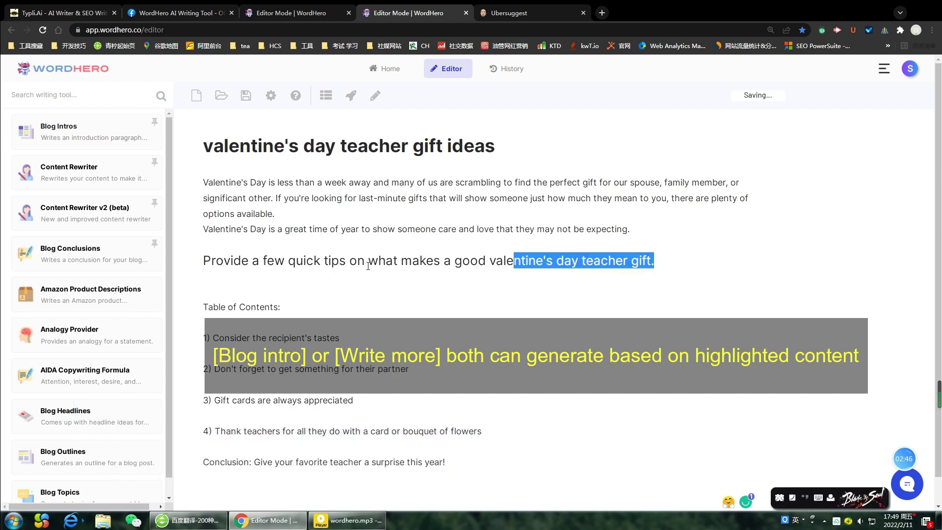
drag(240, 272, 203, 261)
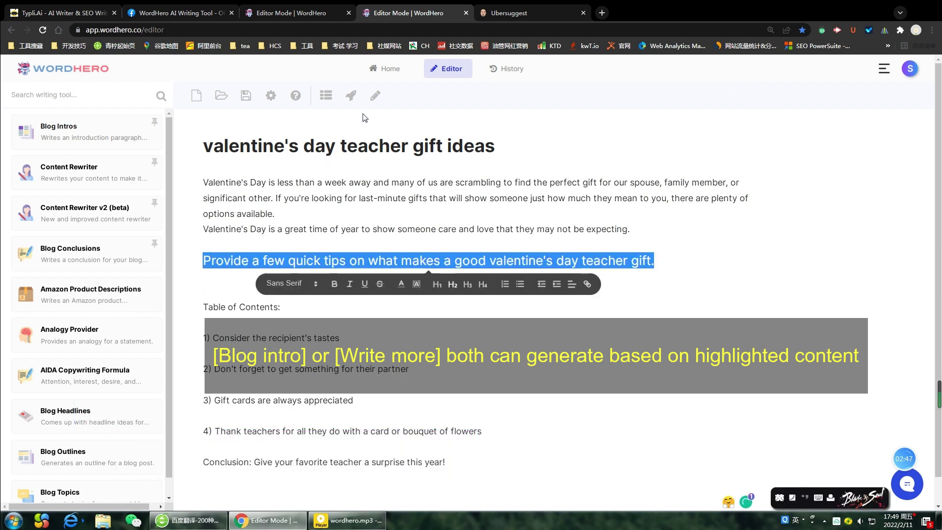
click(375, 97)
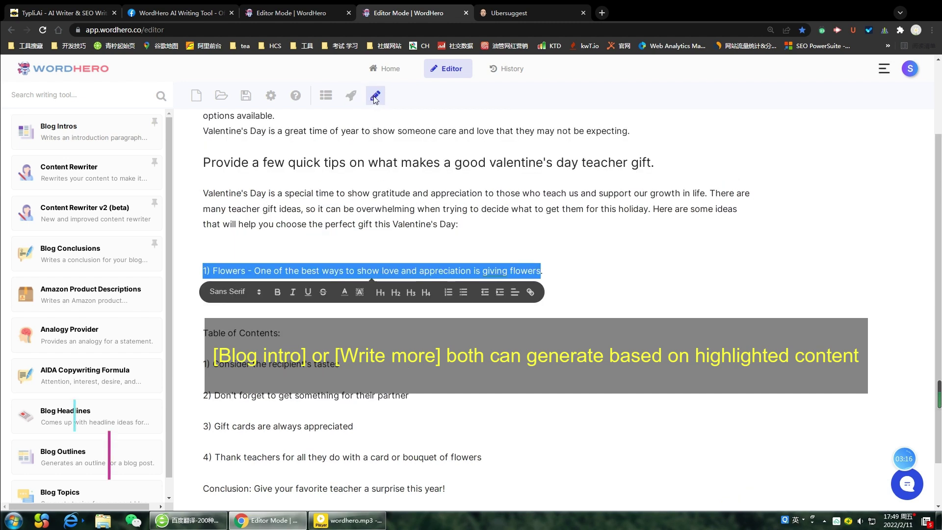
Step: Generate a continuation of the "1) Flowers" sentence and delete the added sentence about sending roses or tulips
click(555, 270)
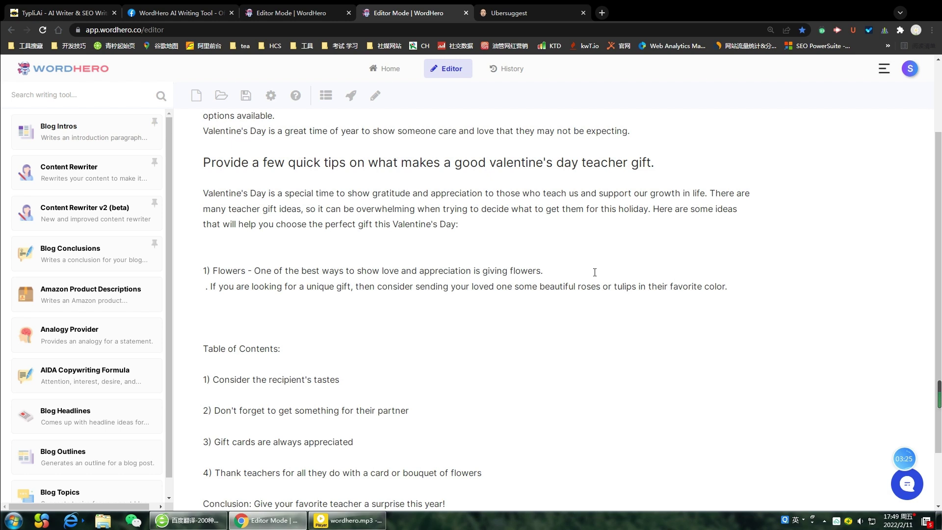
drag(557, 272, 662, 303)
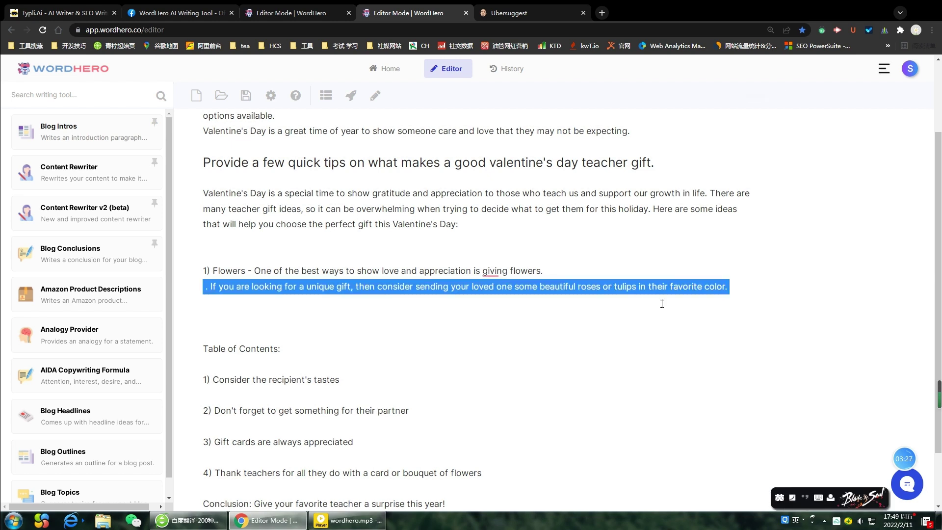
key(BackSpace)
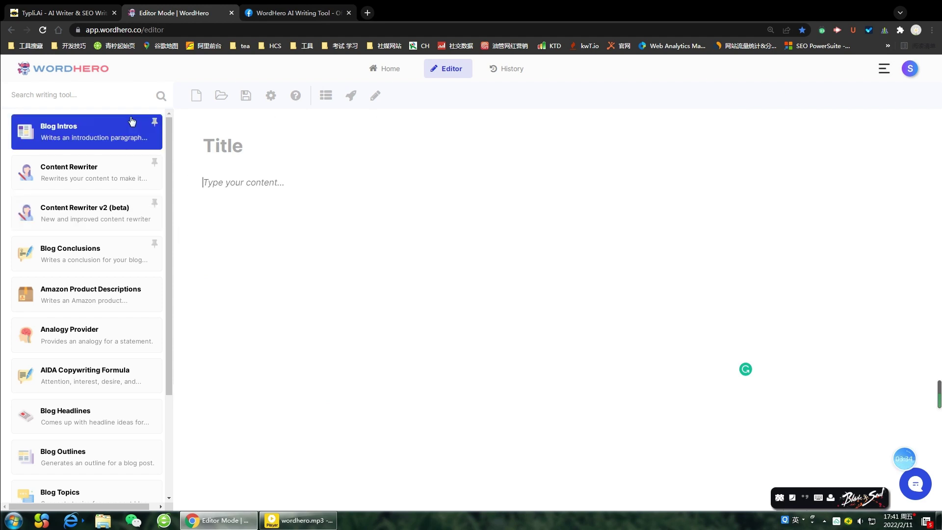
Step: Browse the writing tools beside the blank document, and look through the full tool catalogue on the Home page
scroll(167, 184, down, 3)
scroll(154, 290, down, 10)
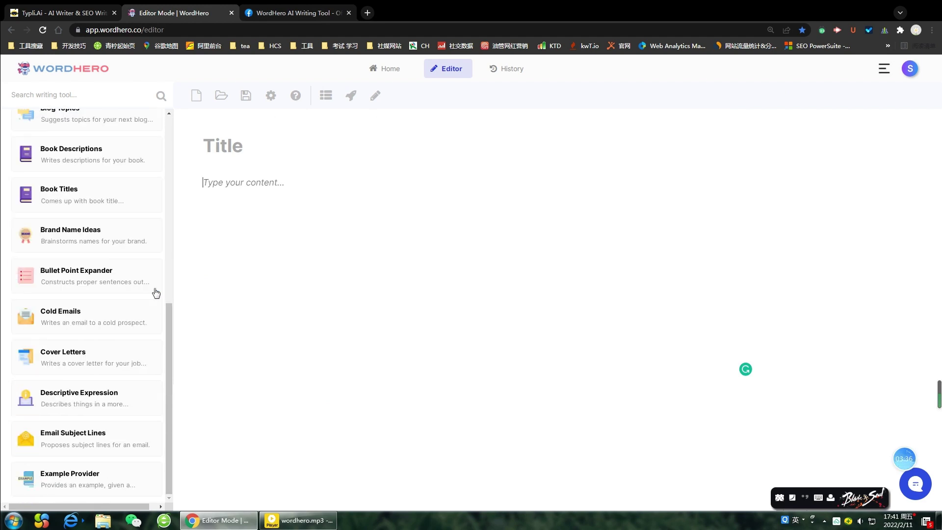
scroll(138, 265, down, 5)
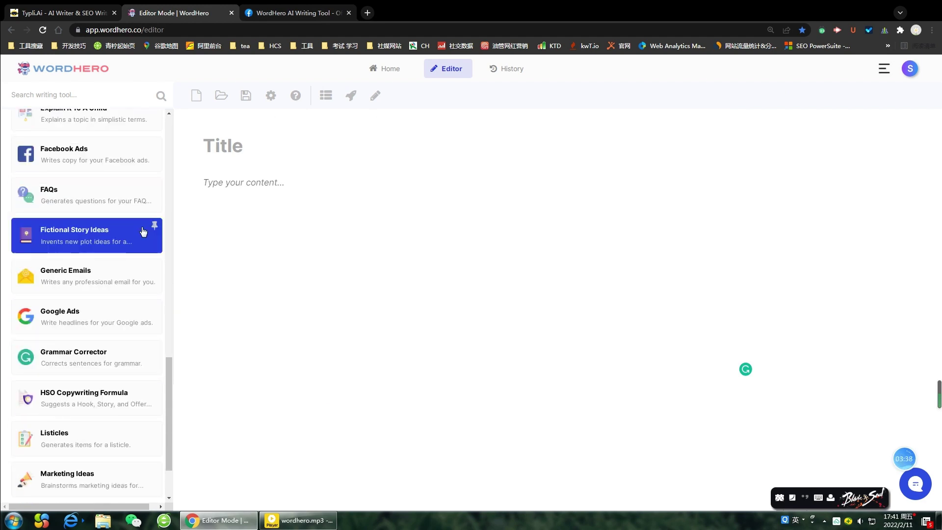
scroll(149, 316, up, 4)
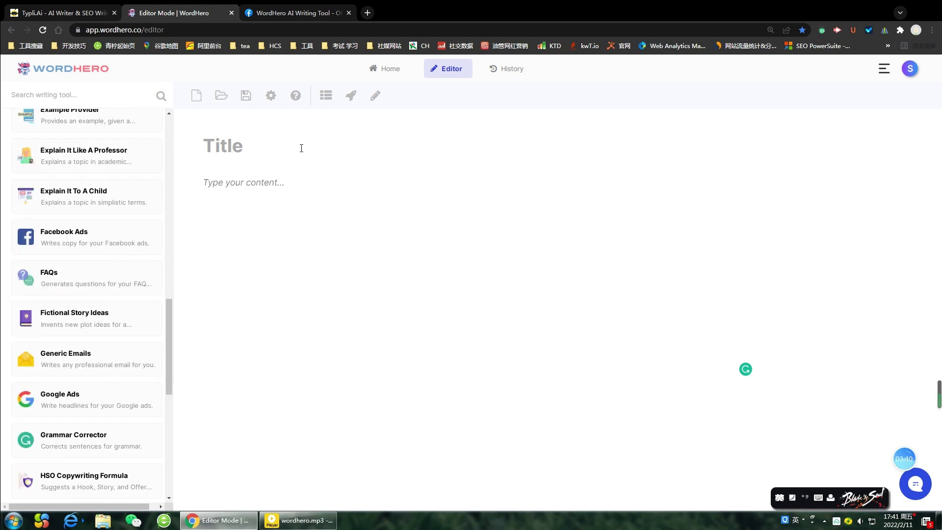
click(385, 68)
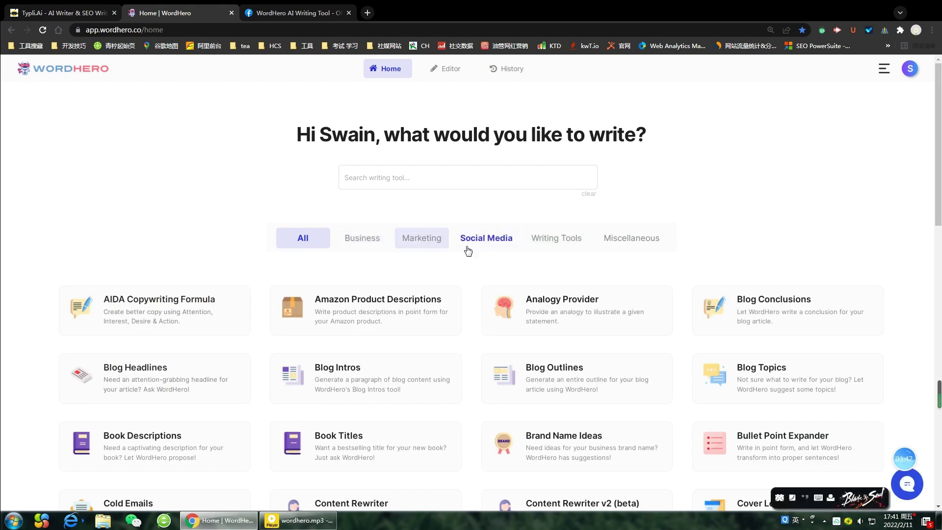
scroll(649, 249, down, 2)
scroll(643, 240, down, 2)
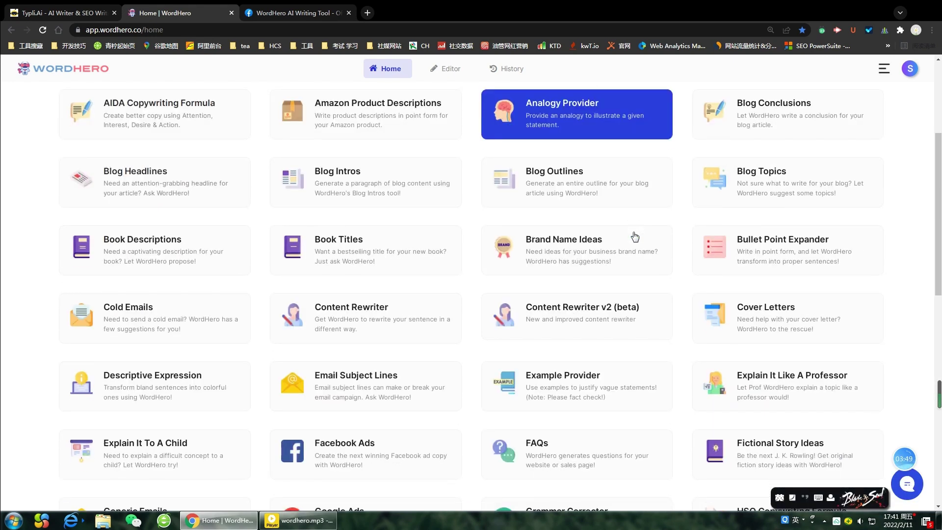
scroll(642, 353, down, 3)
scroll(646, 343, down, 3)
scroll(650, 346, up, 10)
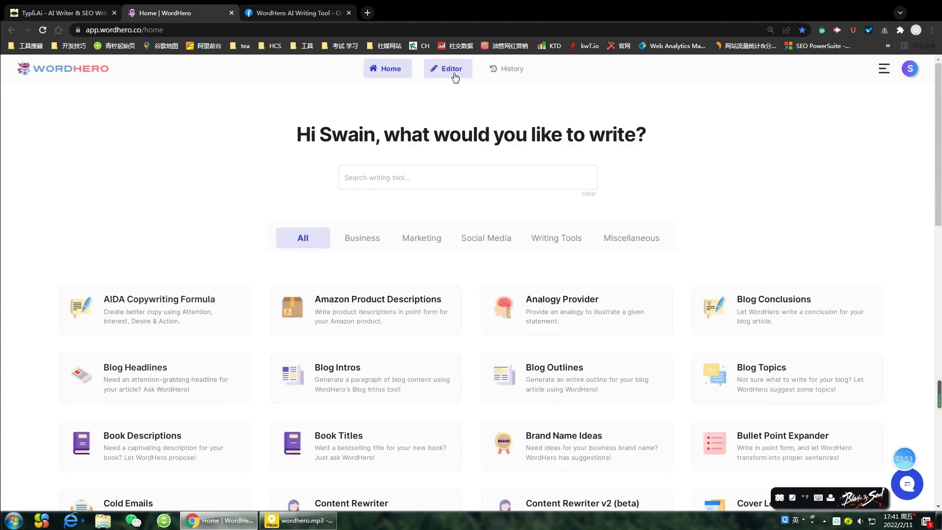
Step: Return to the Editor and look through its list of writing tools again
click(454, 72)
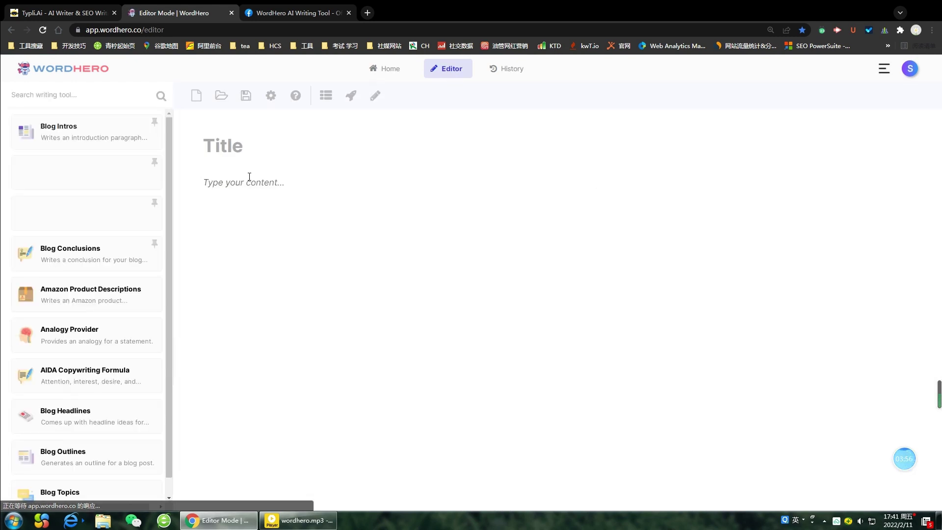
scroll(163, 219, down, 2)
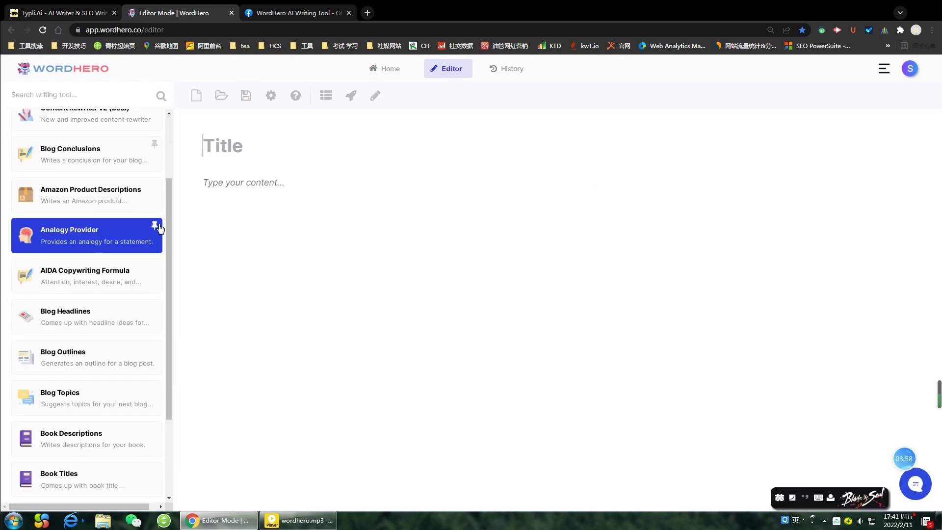
scroll(159, 226, up, 2)
scroll(161, 334, down, 6)
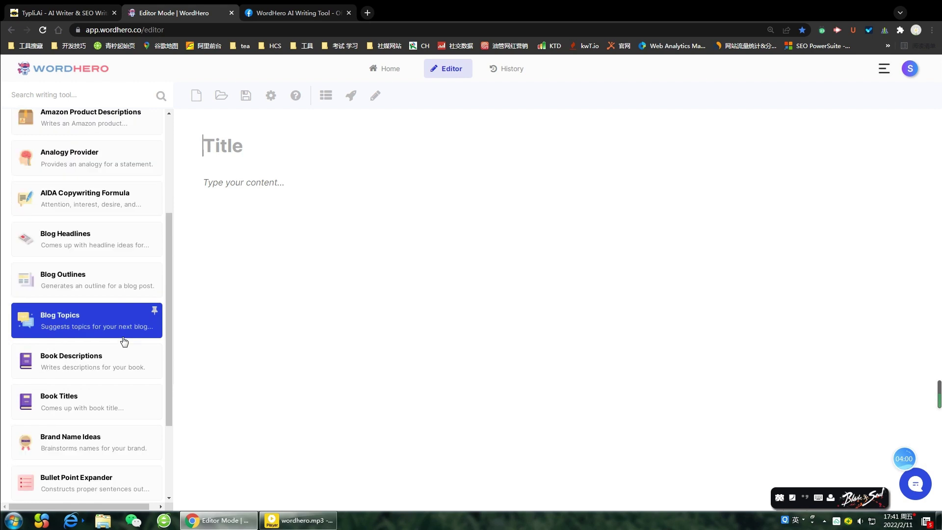
scroll(152, 341, down, 2)
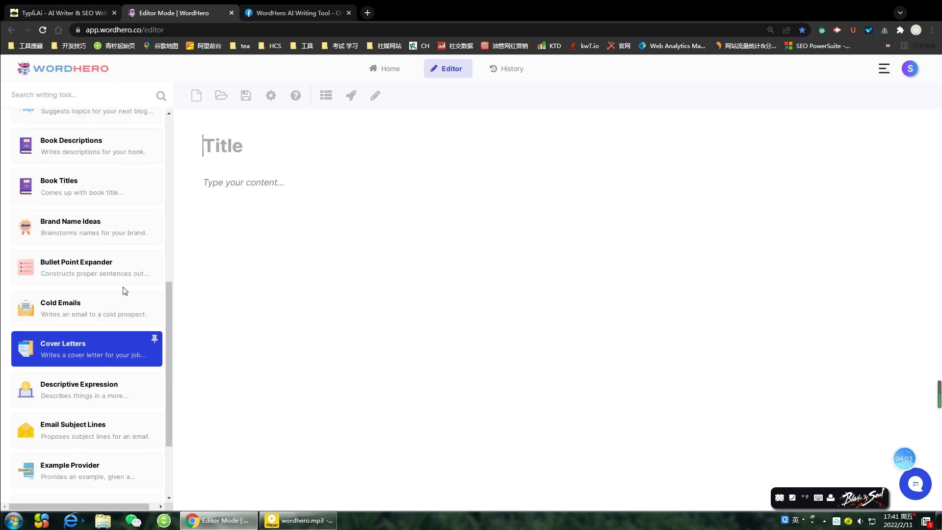
scroll(125, 274, up, 2)
scroll(126, 263, up, 6)
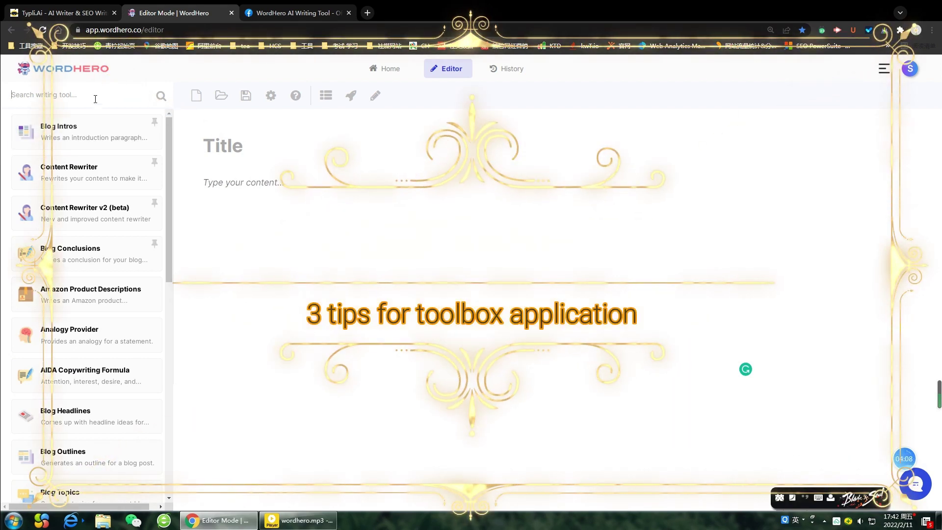
Step: Search the writing tools for "video" and open the Video Ideas tool
text(video)
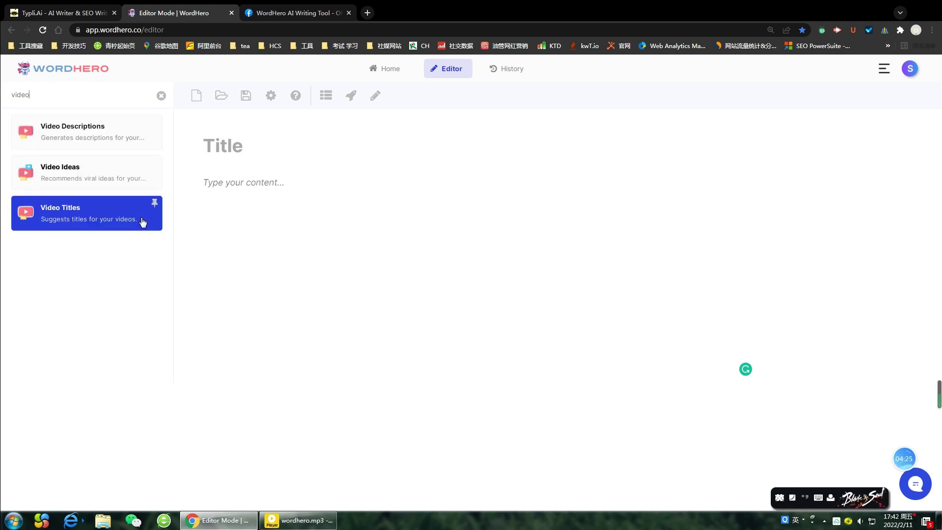
click(336, 210)
click(119, 188)
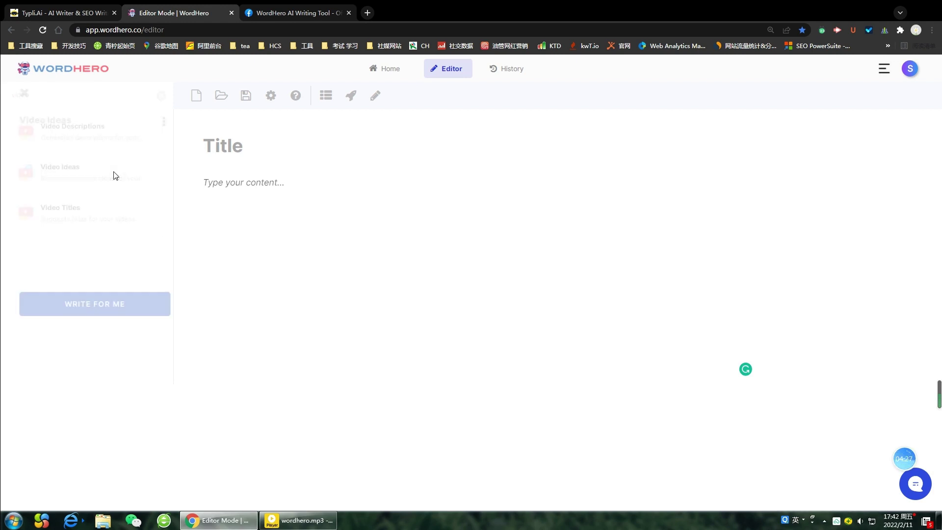
Step: Try TikTok and YouTube as the channel in Video Ideas, and close the tool without generating anything
click(119, 175)
click(131, 176)
click(120, 175)
click(83, 196)
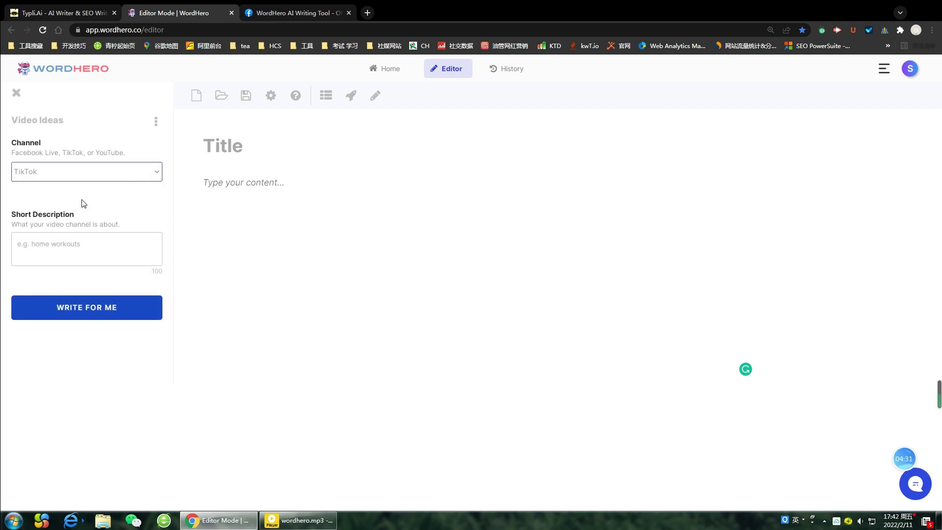
click(105, 171)
click(91, 205)
click(114, 174)
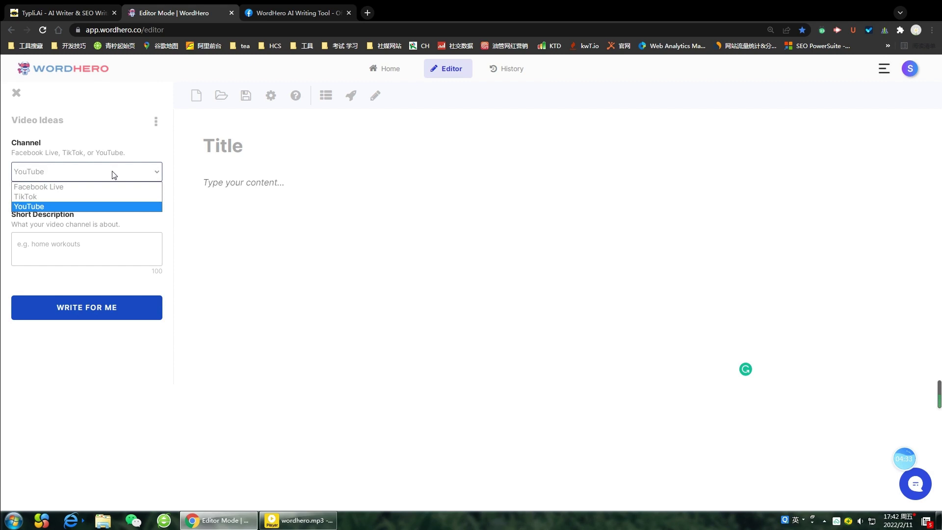
click(107, 258)
click(242, 197)
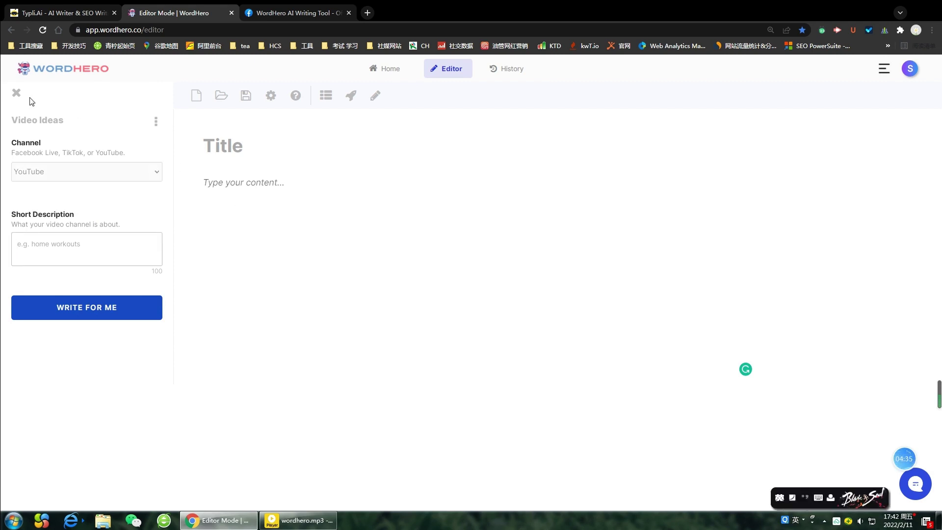
click(17, 93)
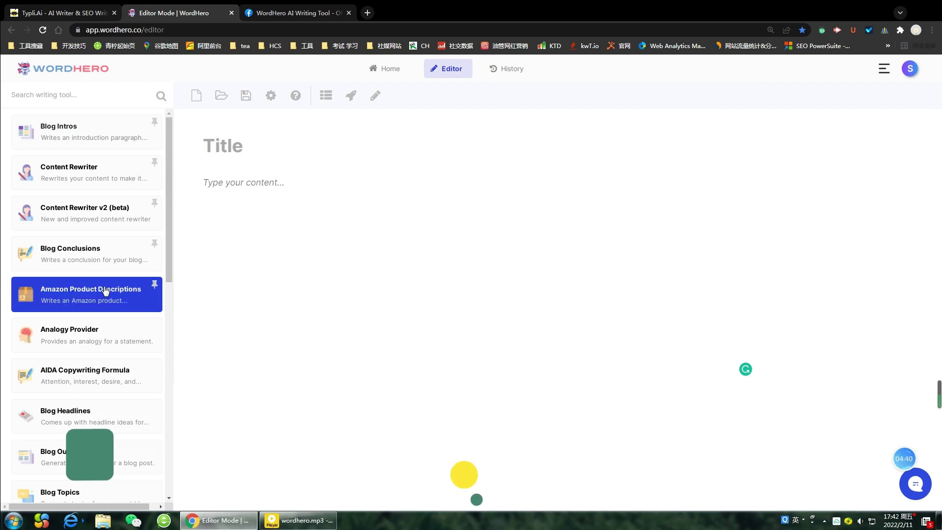
Step: Pin the Amazon Product Descriptions tool among the favourites and unpin it again
scroll(162, 275, down, 1)
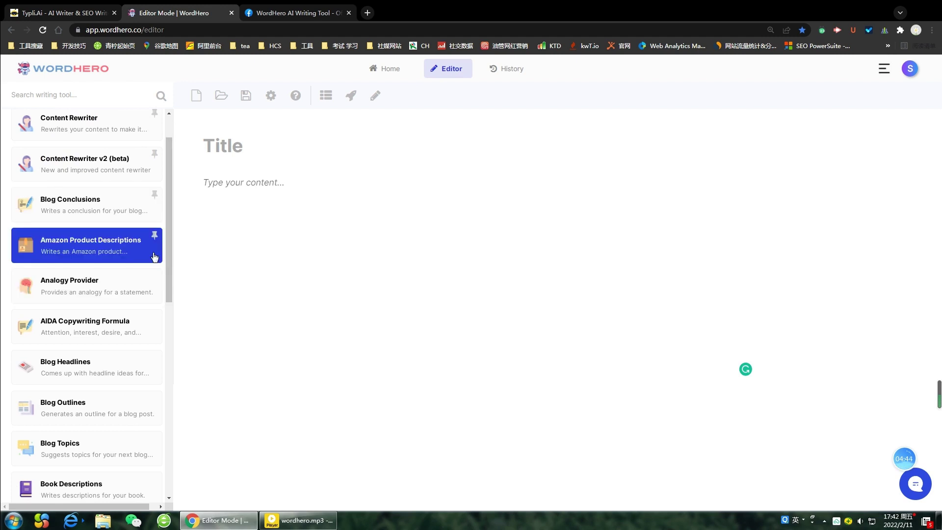
scroll(154, 256, up, 1)
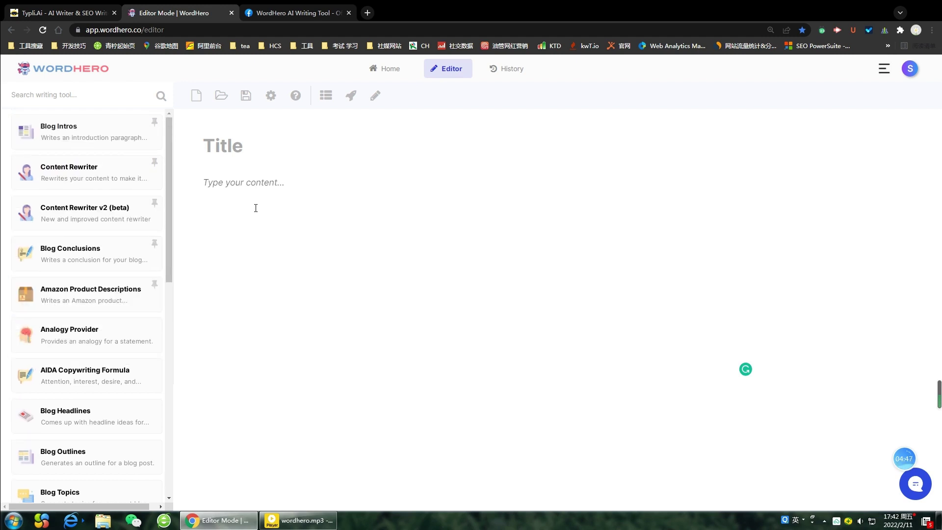
scroll(161, 315, down, 1)
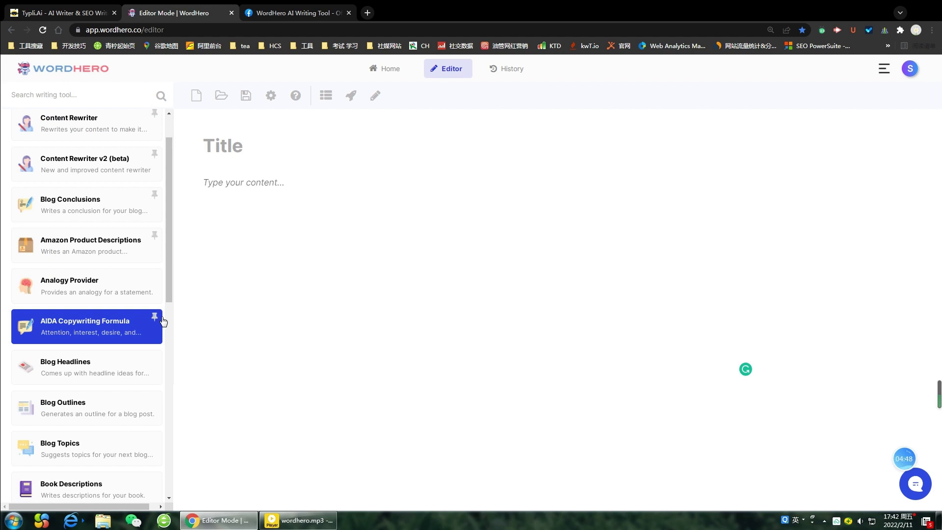
scroll(169, 272, up, 1)
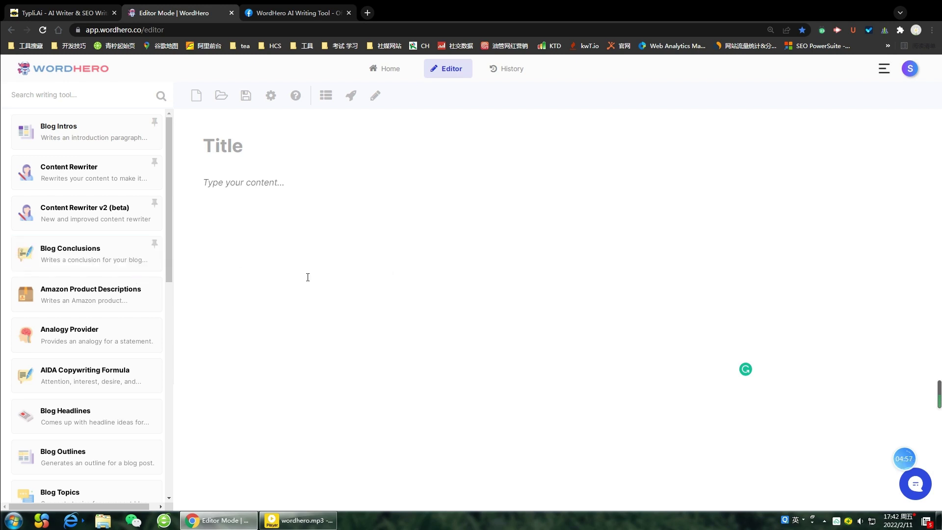
Step: In the Book Descriptions tool, with the title "show me how to improve readability", enter the keywords "readability improvement"
scroll(152, 287, down, 4)
scroll(152, 285, up, 1)
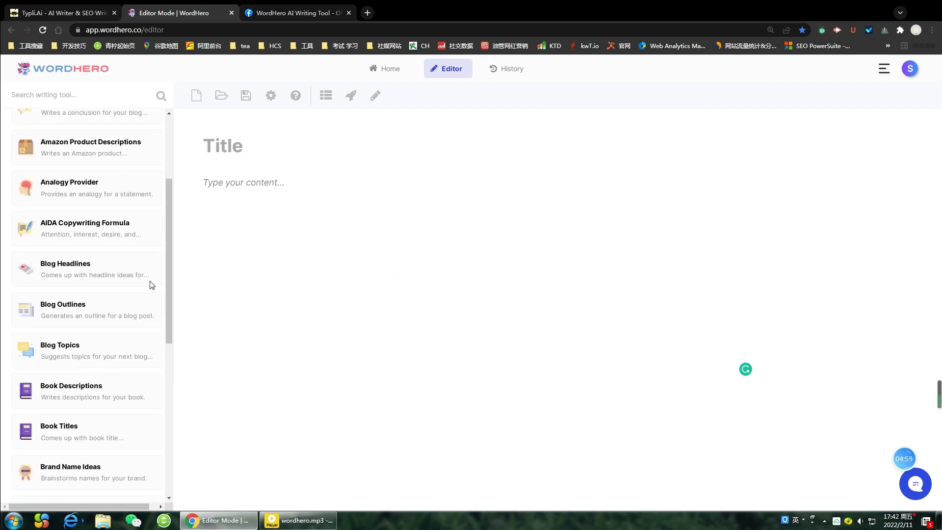
scroll(152, 285, up, 3)
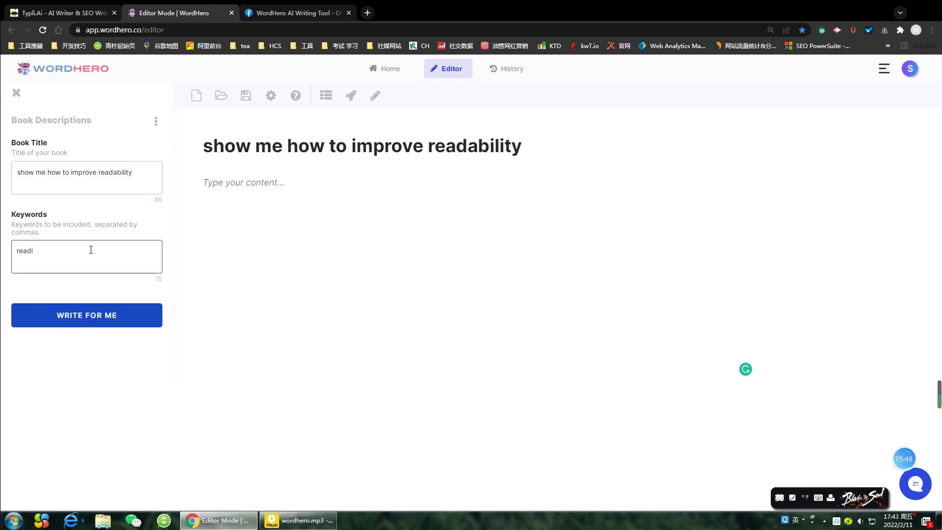
text(abil)
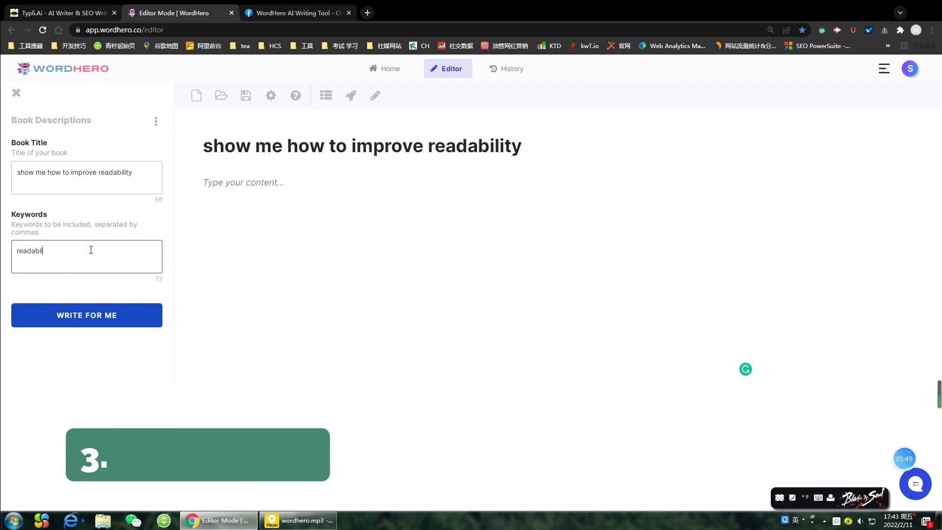
text(ity improvement)
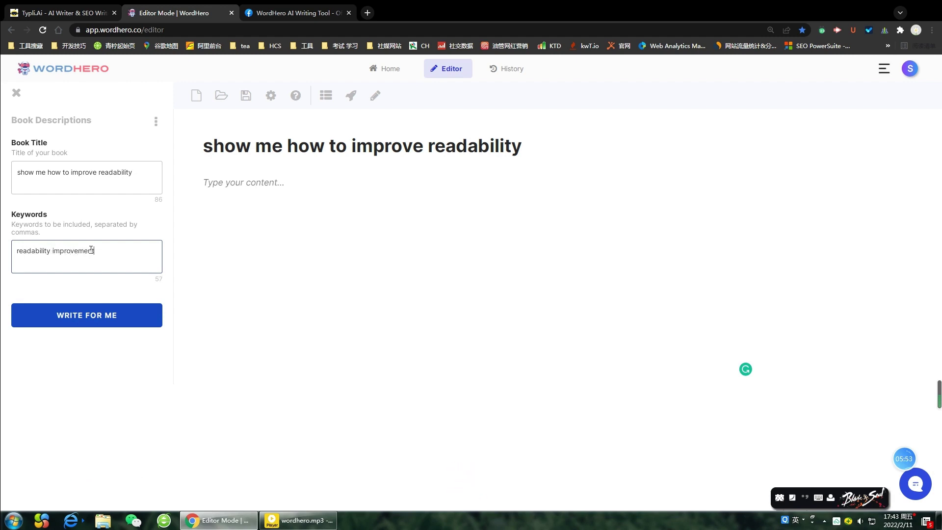
Step: Generate the book descriptions and copy the one beginning "This book is a great resource" into the empty article body
click(82, 315)
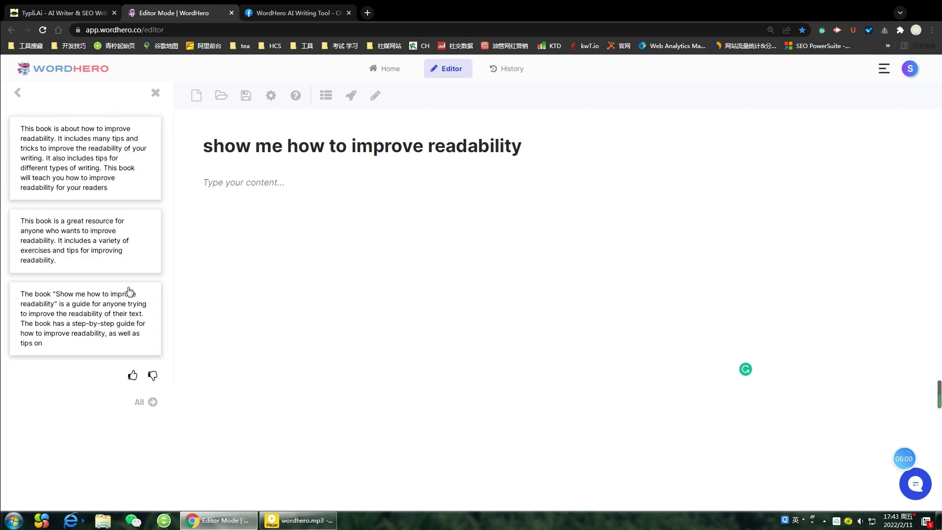
click(124, 238)
click(282, 222)
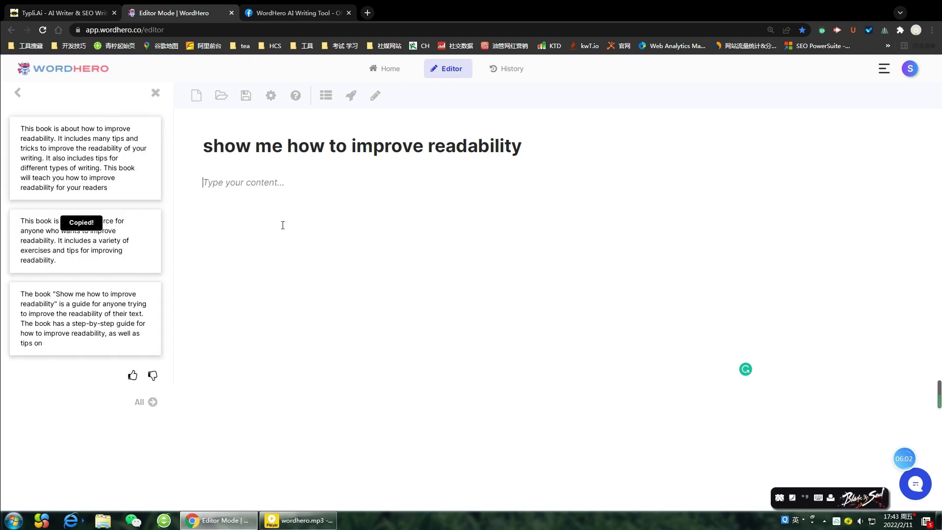
key(ctrl+v)
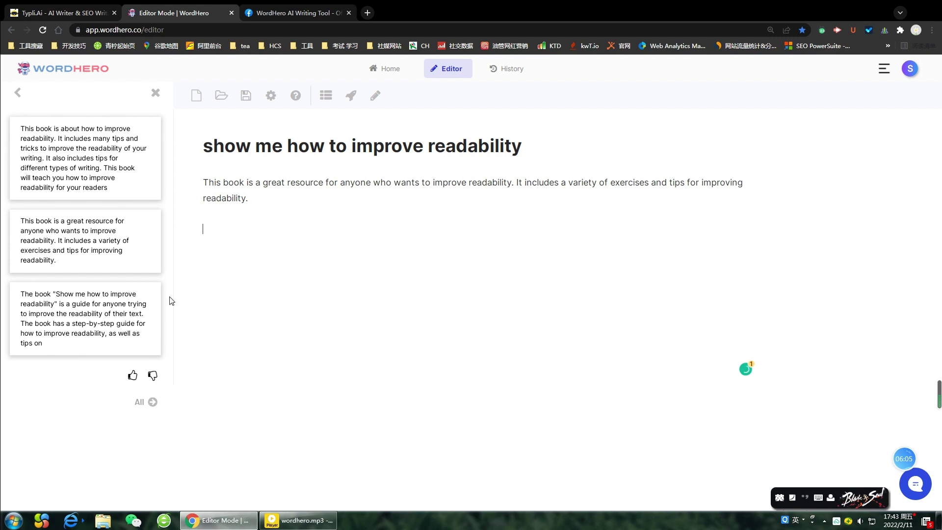
Step: Add the generated "step-by-step guide" description and then the "many tips and tricks" description as further paragraphs below the article's first one
click(135, 302)
click(294, 254)
key(ctrl+v)
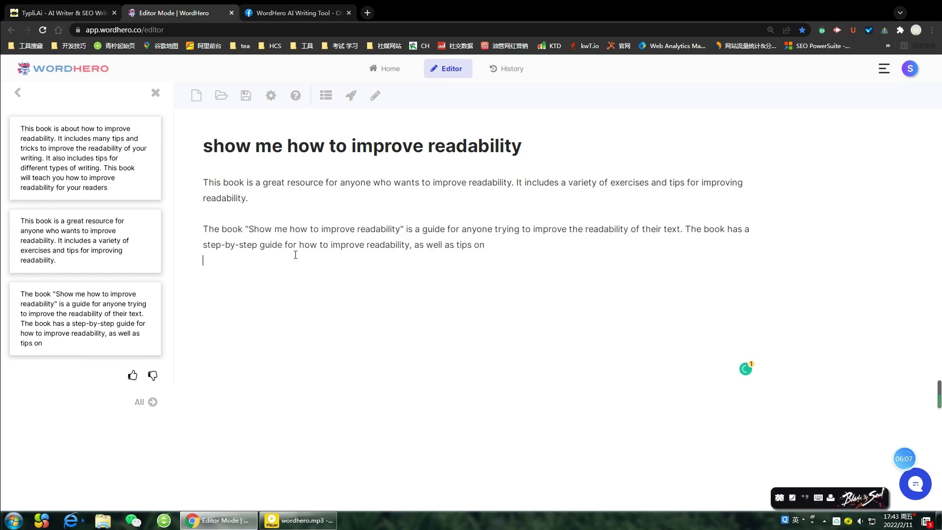
click(106, 149)
click(257, 300)
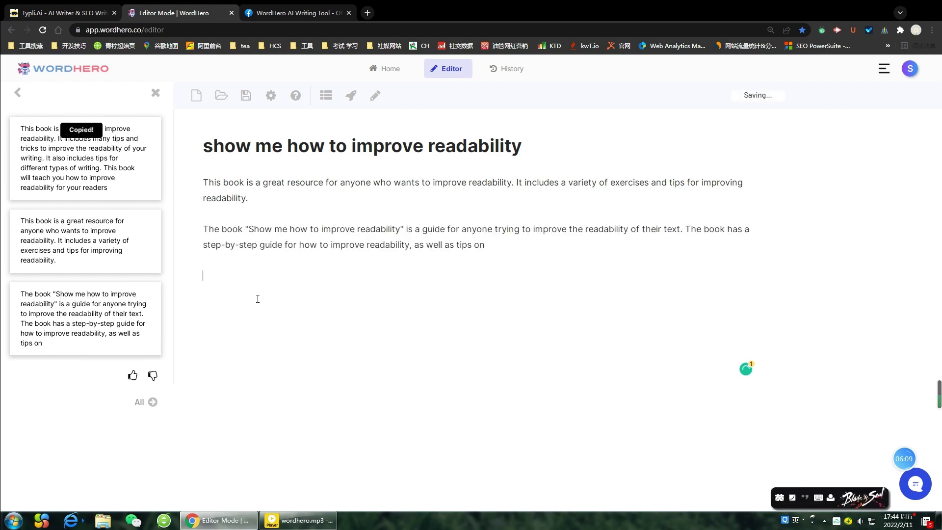
key(ctrl+v)
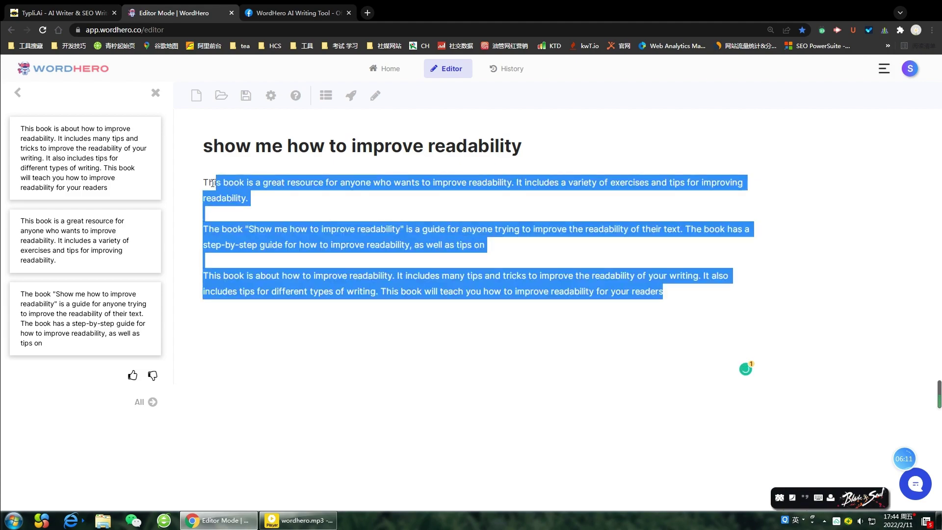